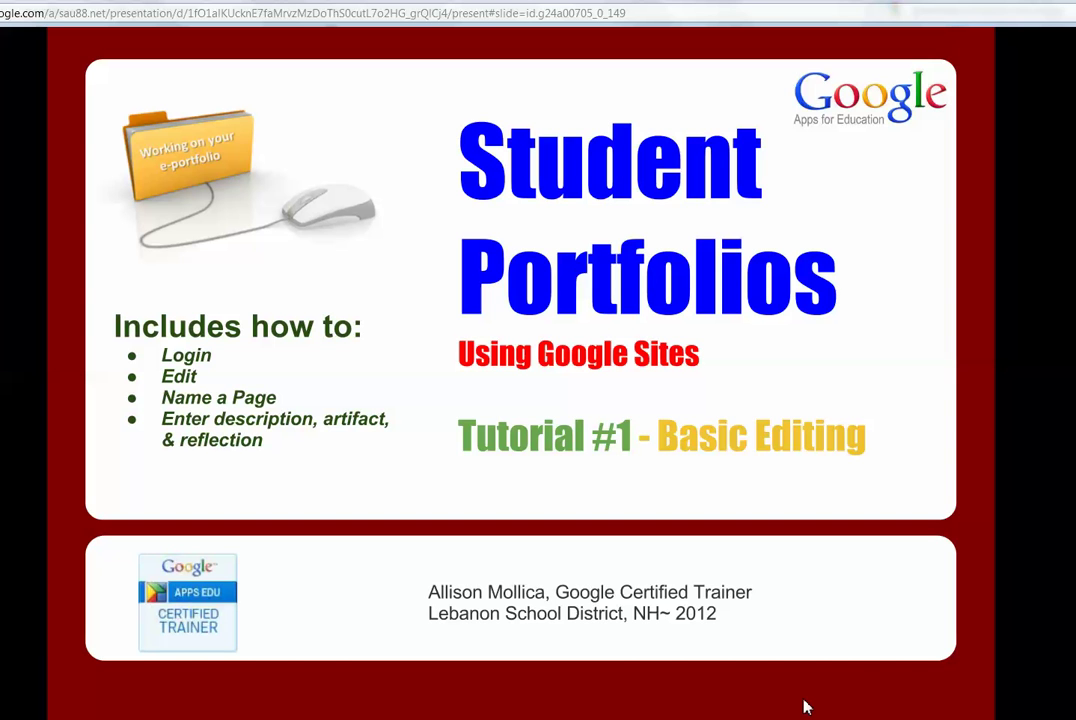
Step: Advance the slideshow to the Tutorial #6 Inserting a Google Document slide and exit presentation mode
{"action": "left_click", "coordinate": [760, 493]}
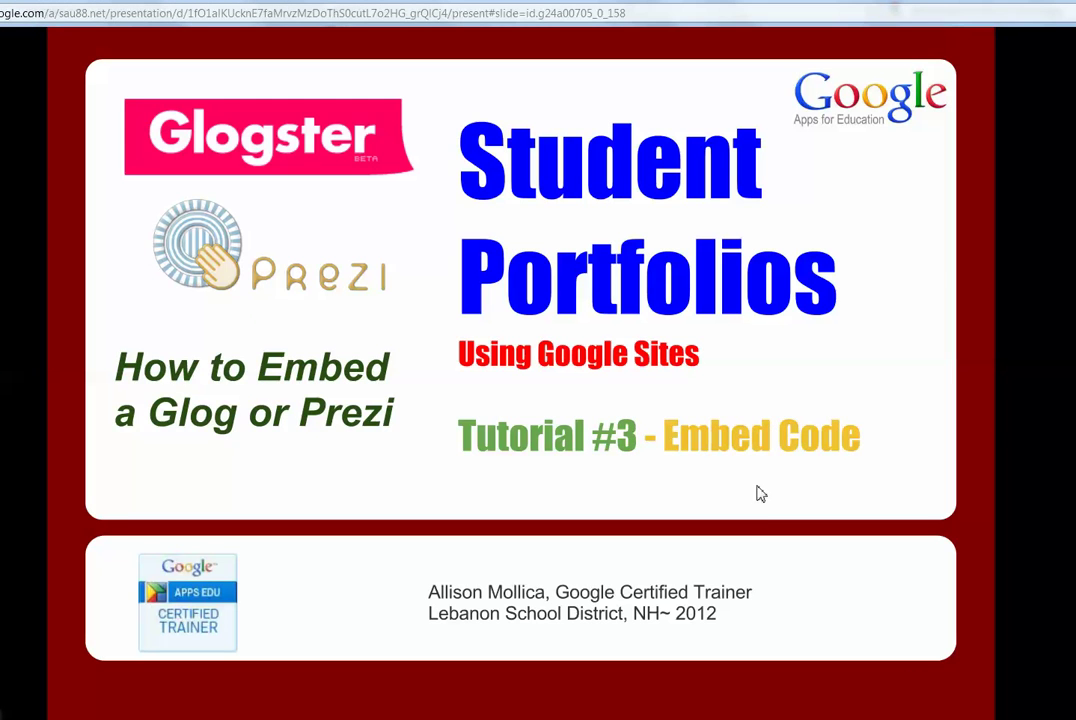
{"action": "left_click", "coordinate": [760, 493]}
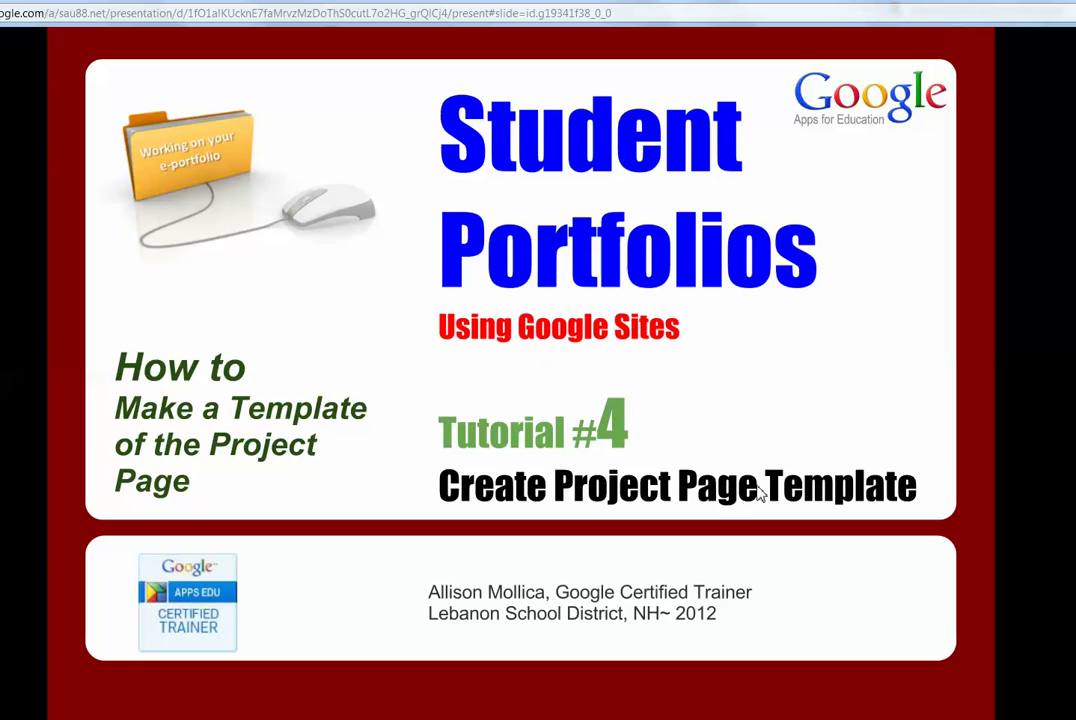
{"action": "left_click", "coordinate": [760, 493]}
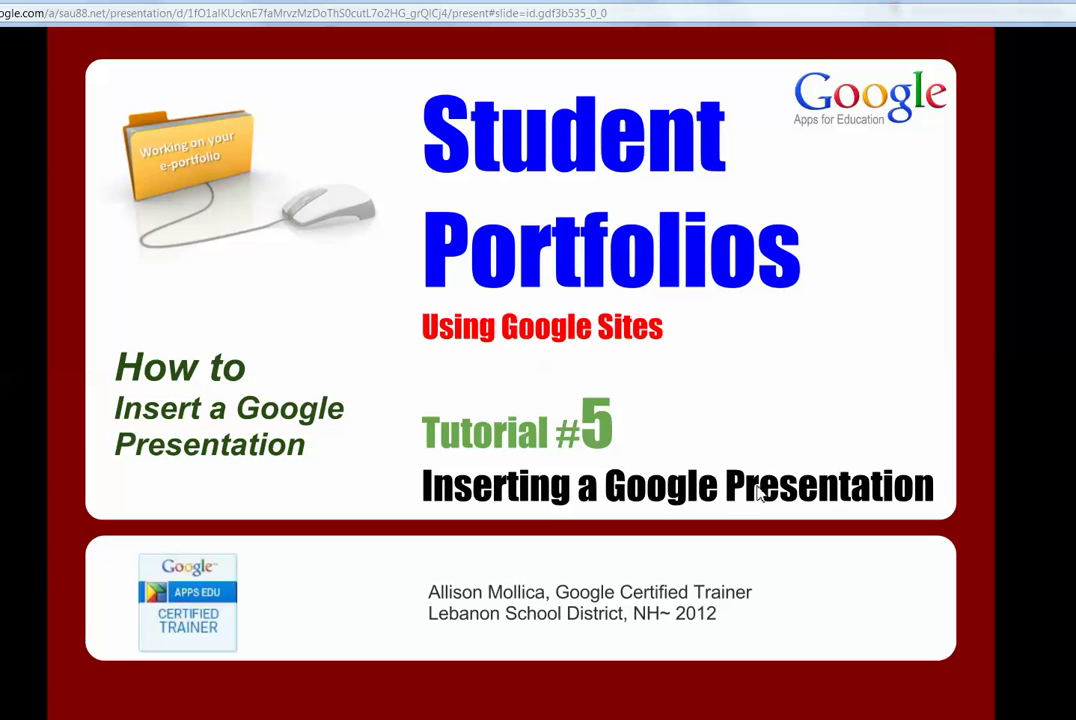
{"action": "left_click", "coordinate": [760, 493]}
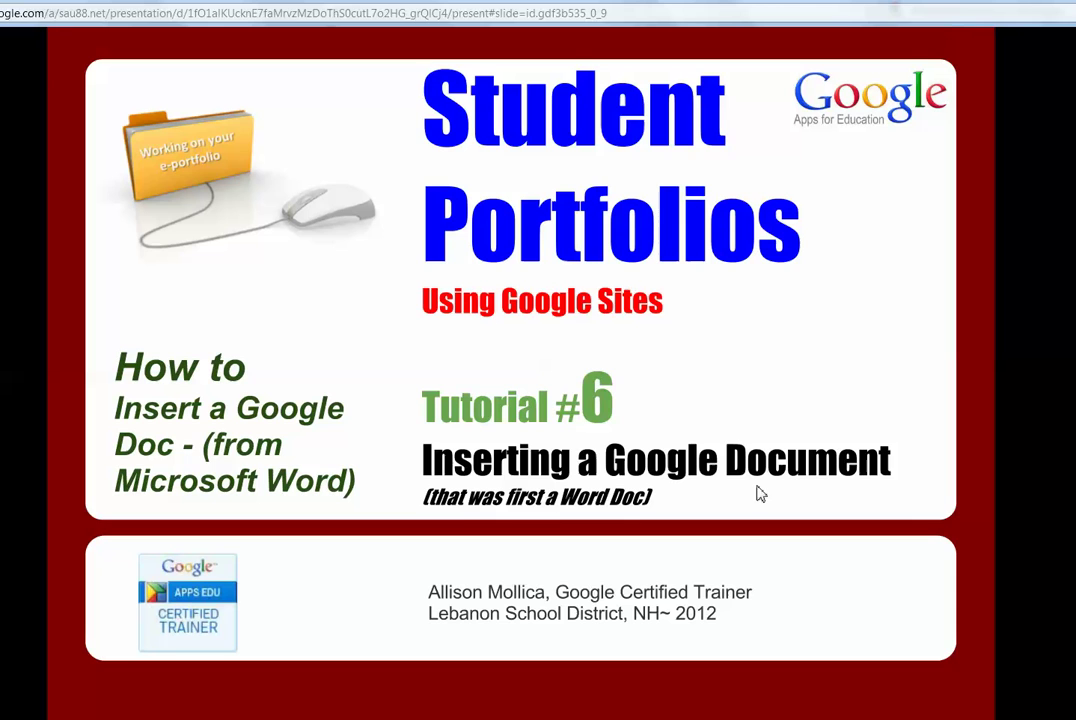
{"action": "key", "text": "Escape"}
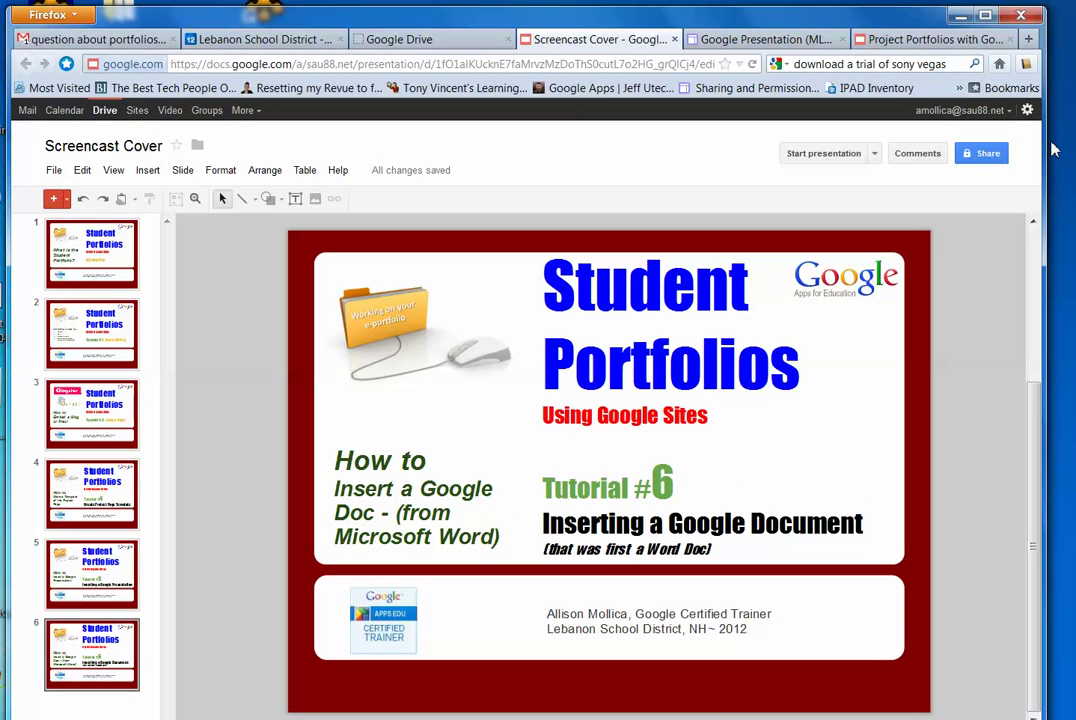
Step: Widen the browser window, go to the Gmail inbox, and open Google Drive from it
{"action": "left_click_drag", "start_coordinate": [1052, 150], "coordinate": [1066, 135]}
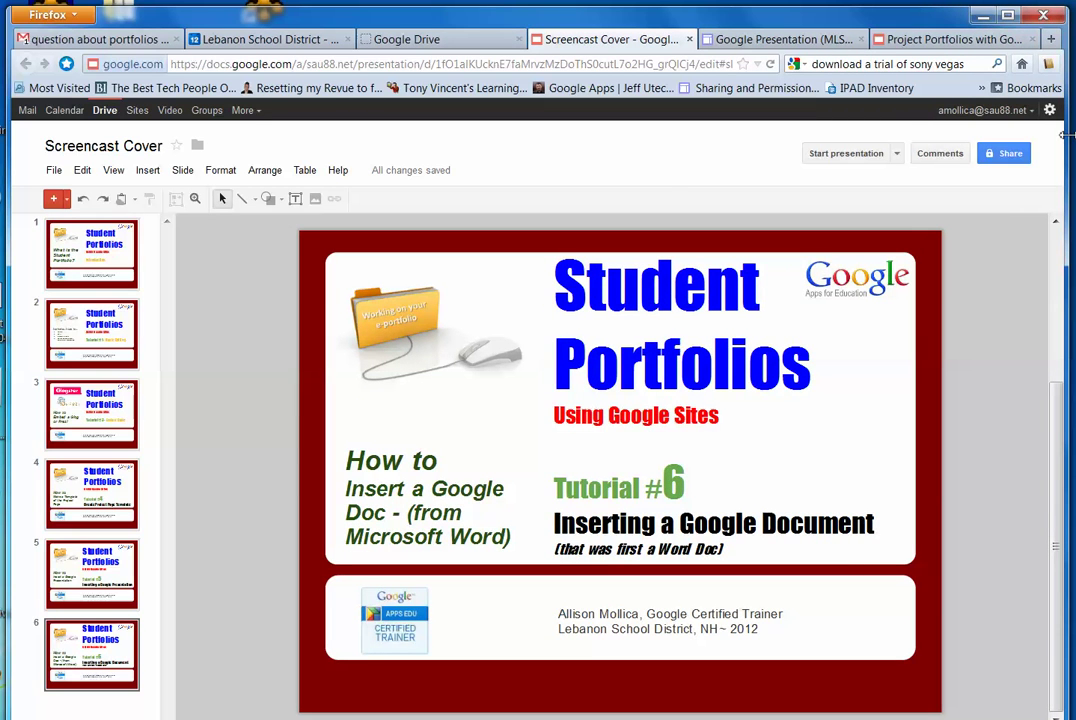
{"action": "left_click", "coordinate": [30, 113]}
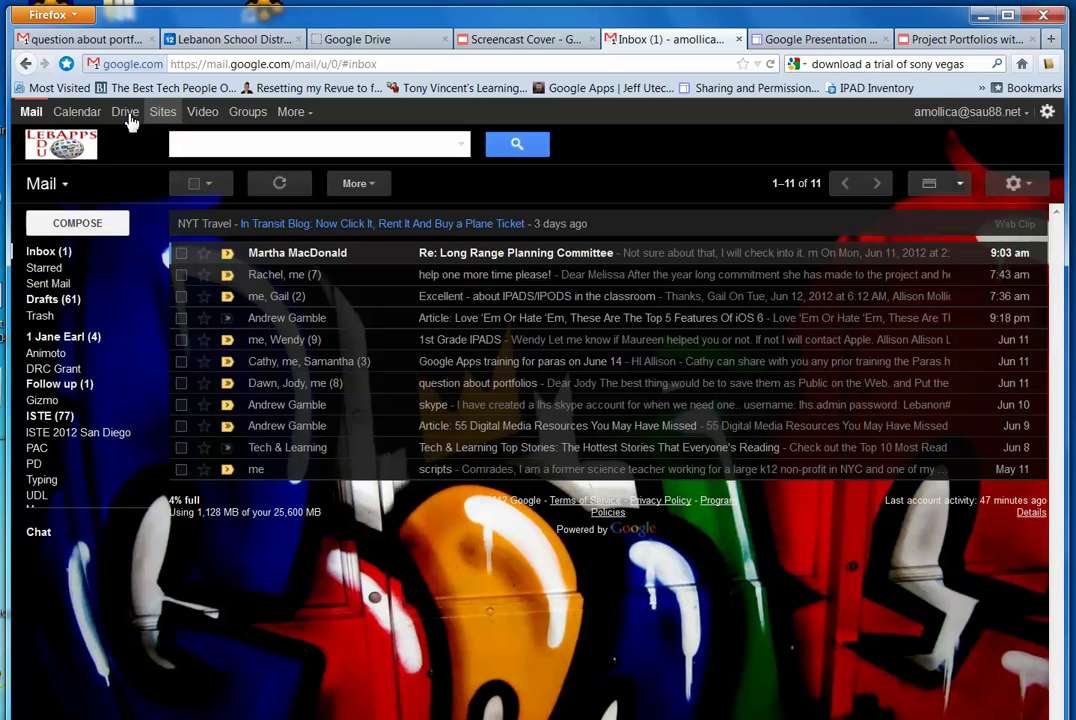
{"action": "left_click", "coordinate": [127, 115]}
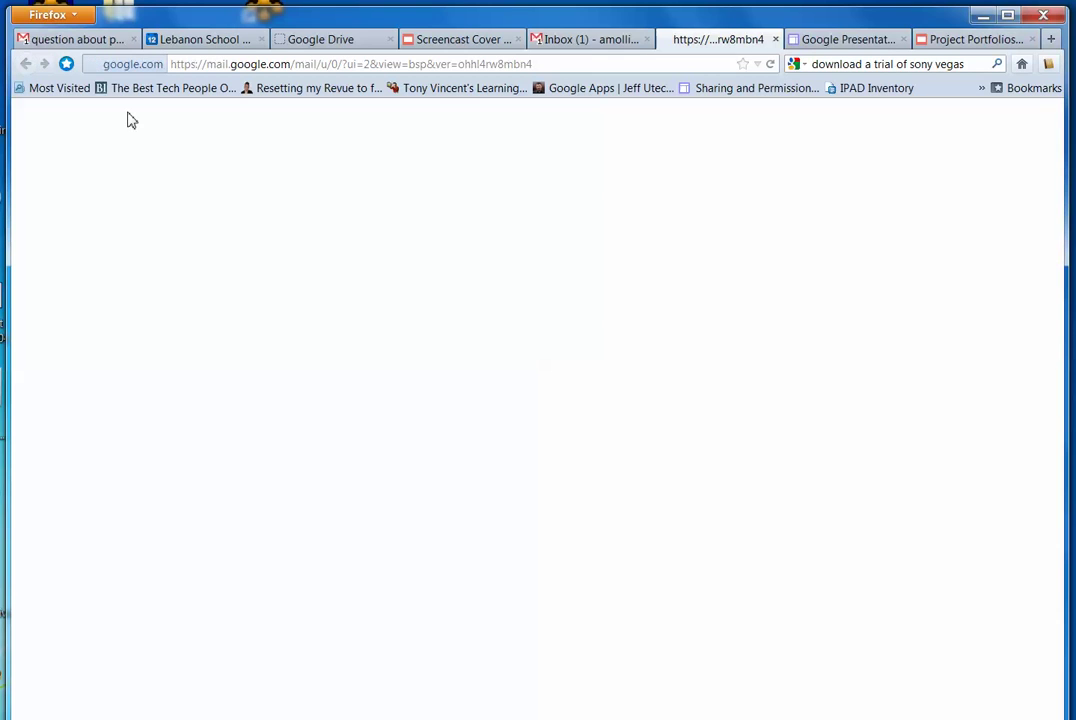
Step: Close the duplicate Drive tab and return to My Drive with Screencast Cover listed first
{"action": "left_click", "coordinate": [381, 44]}
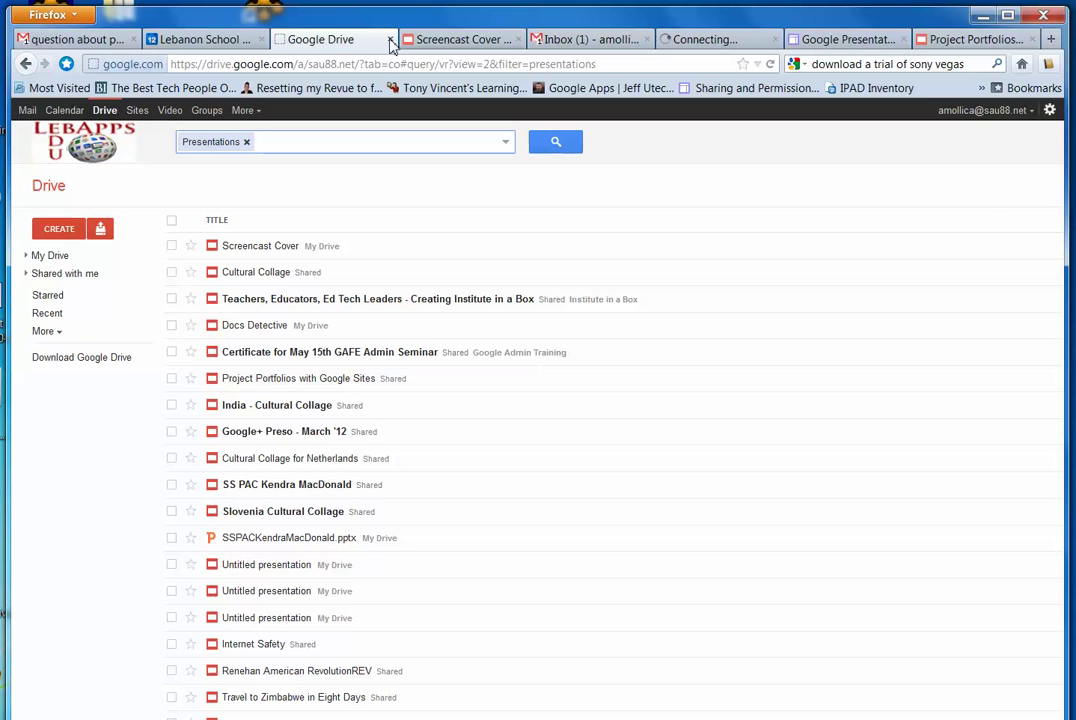
{"action": "left_click", "coordinate": [390, 41]}
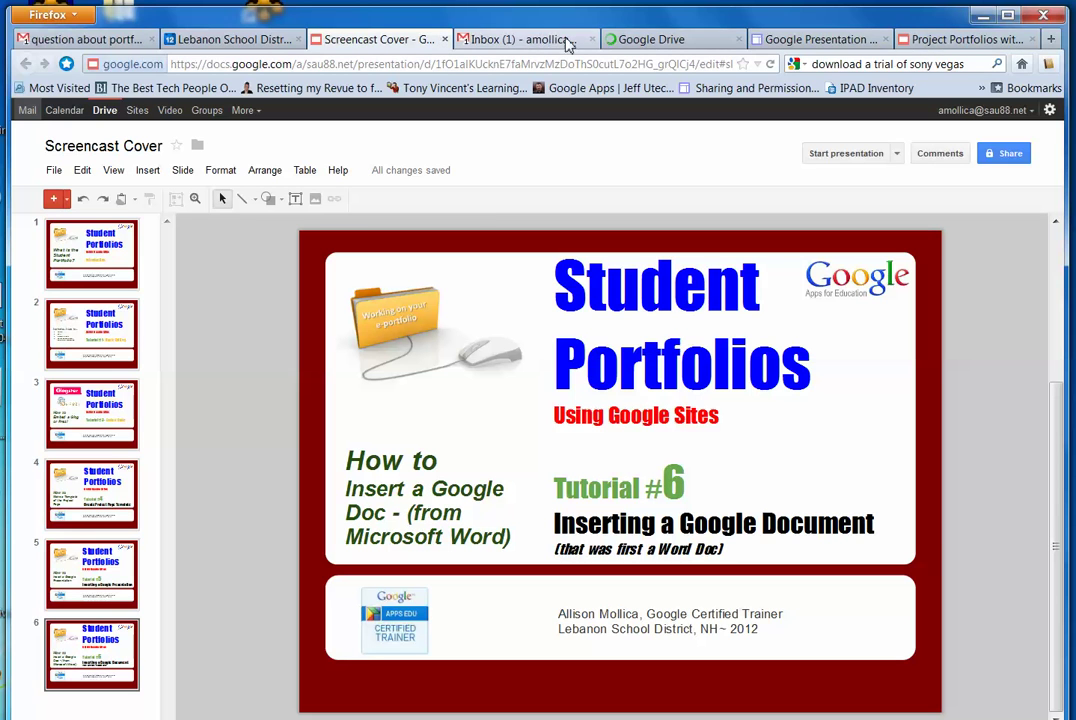
{"action": "left_click", "coordinate": [652, 40]}
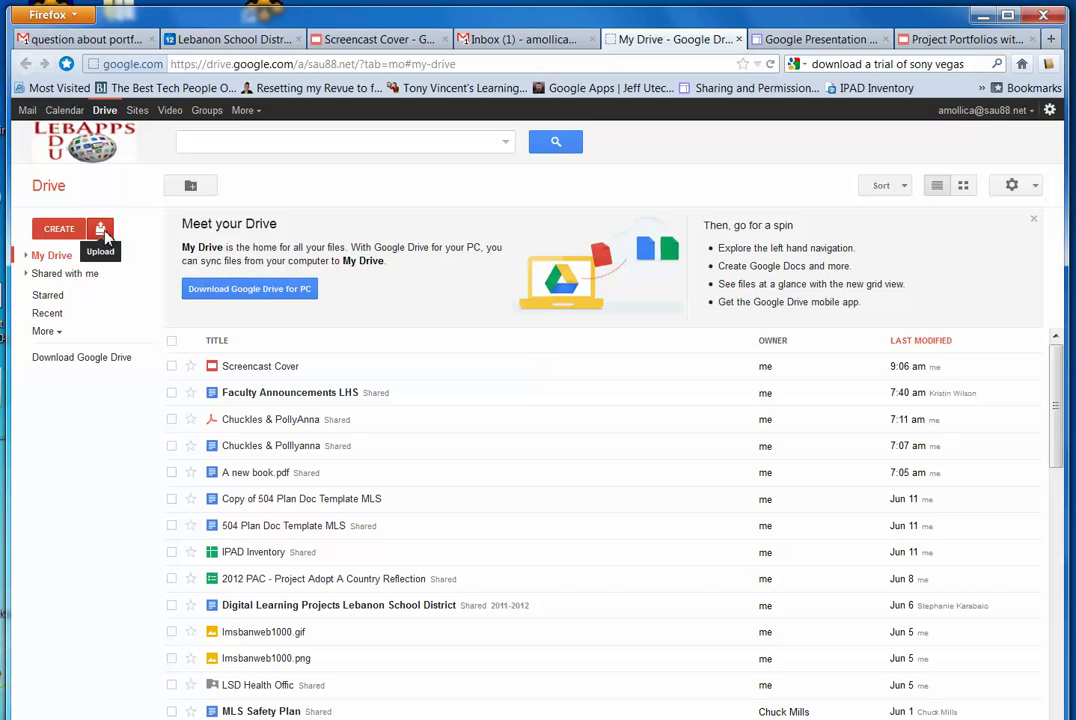
{"action": "left_click", "coordinate": [103, 230]}
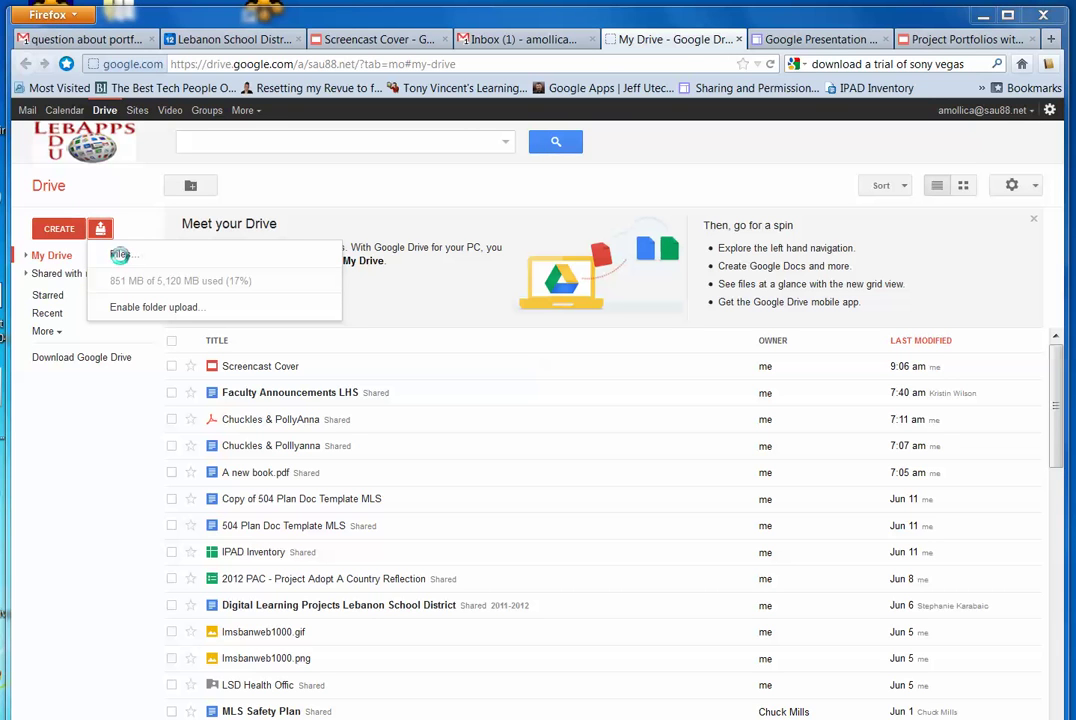
Step: Upload Sample Document for Portfolio.doc from the Documents folder to My Drive
{"action": "left_click", "coordinate": [120, 259]}
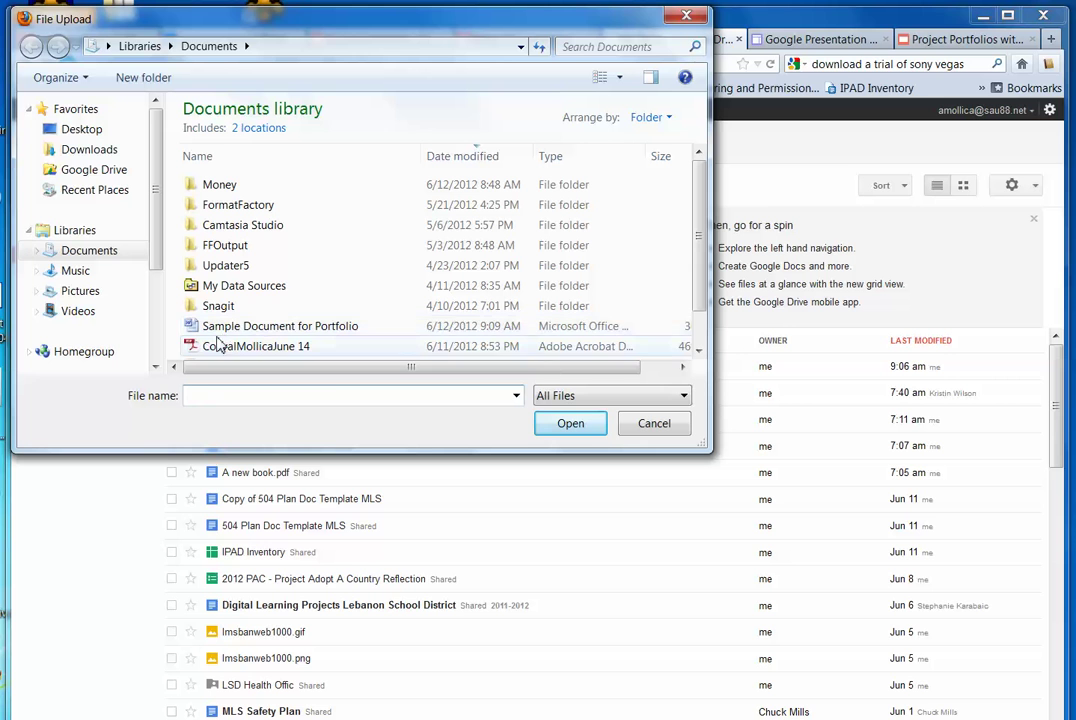
{"action": "left_click", "coordinate": [286, 337]}
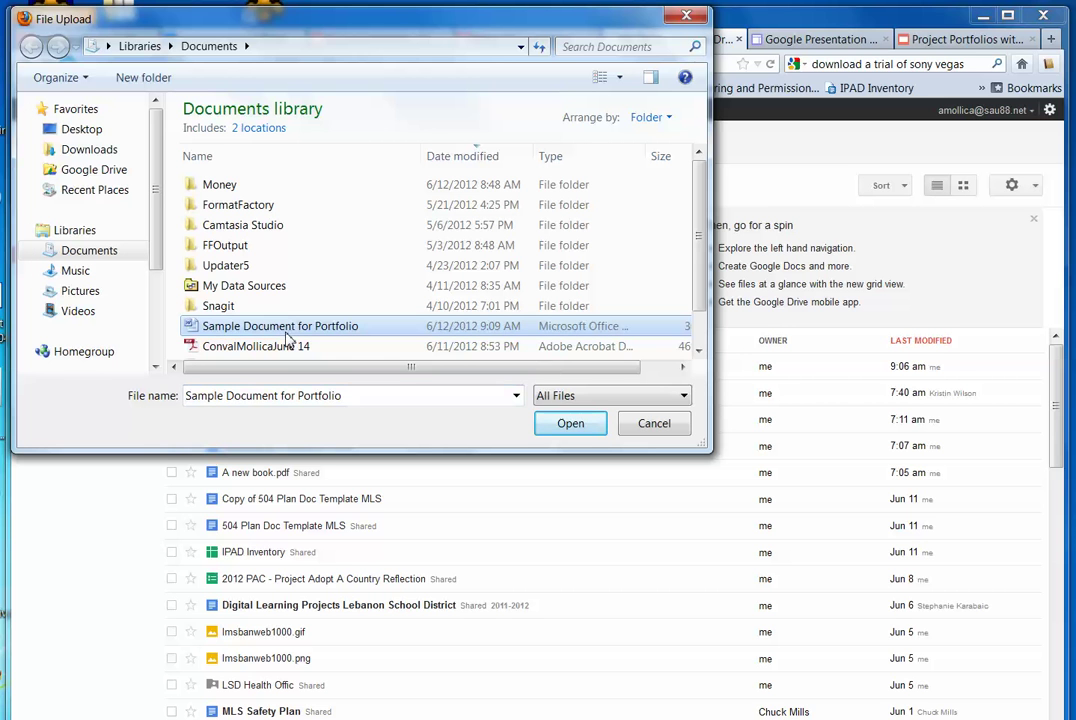
{"action": "left_click", "coordinate": [562, 426]}
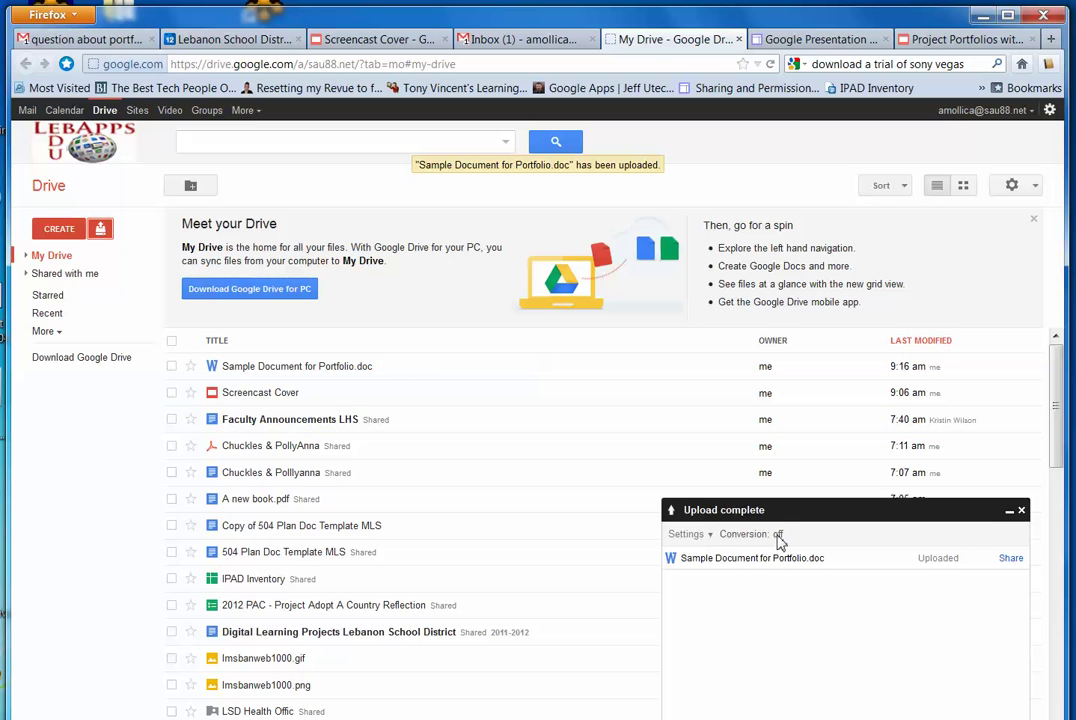
Step: Export Sample Document for Portfolio.doc to a Google Docs copy and open that copy
{"action": "left_click", "coordinate": [711, 541]}
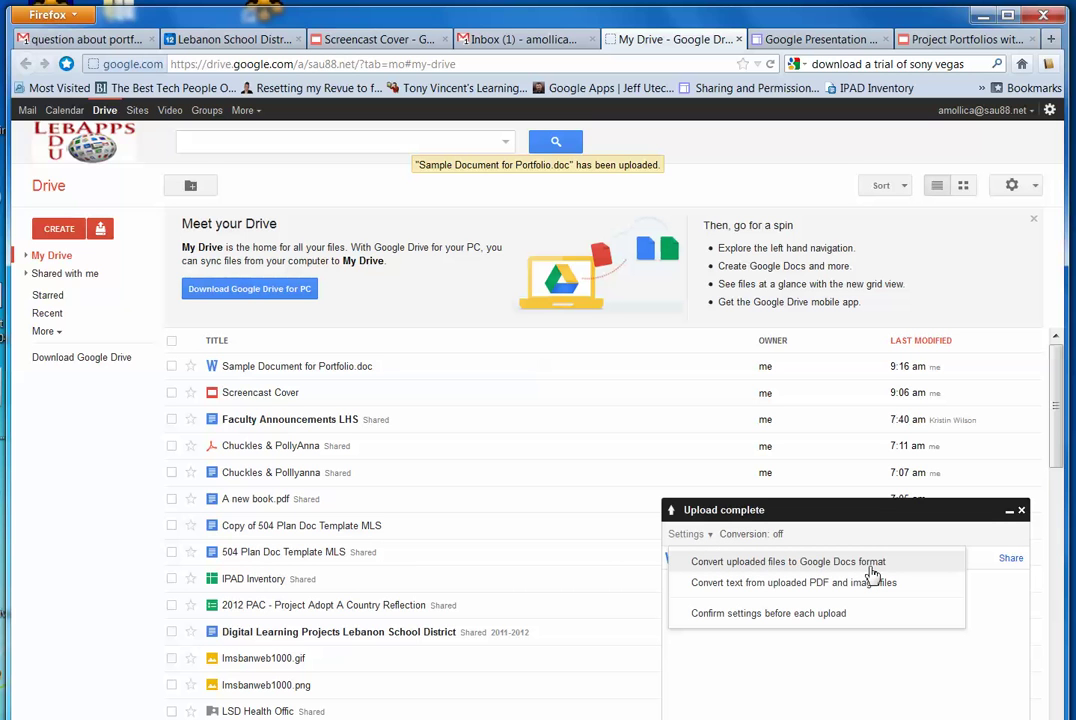
{"action": "left_click", "coordinate": [694, 535]}
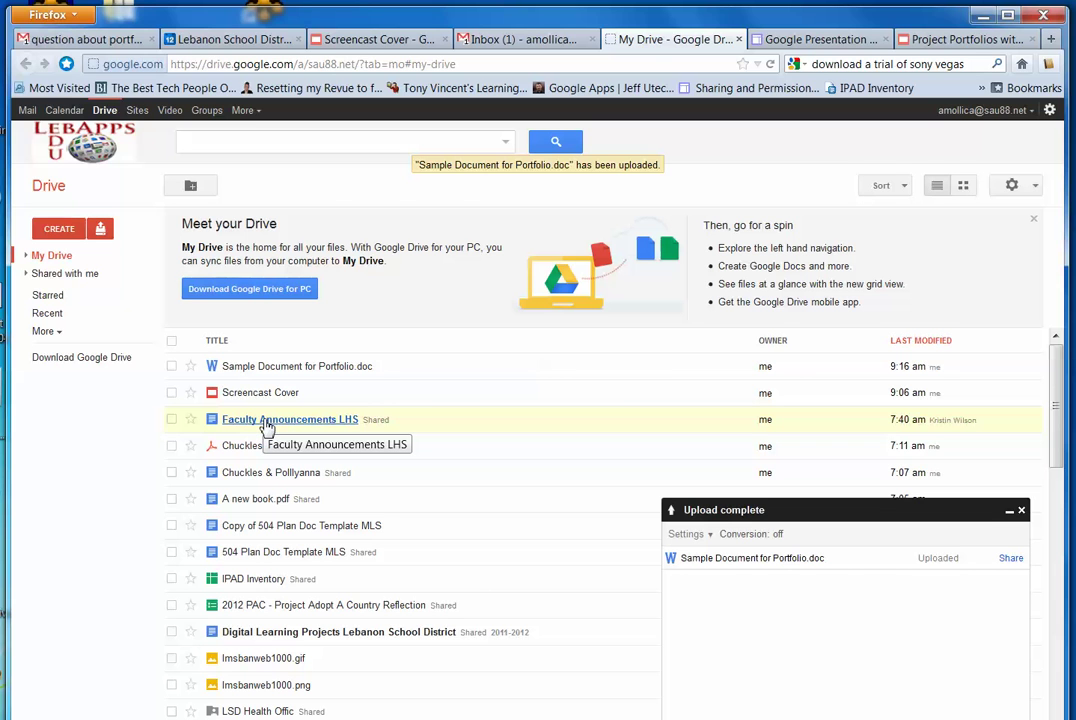
{"action": "left_click", "coordinate": [172, 367]}
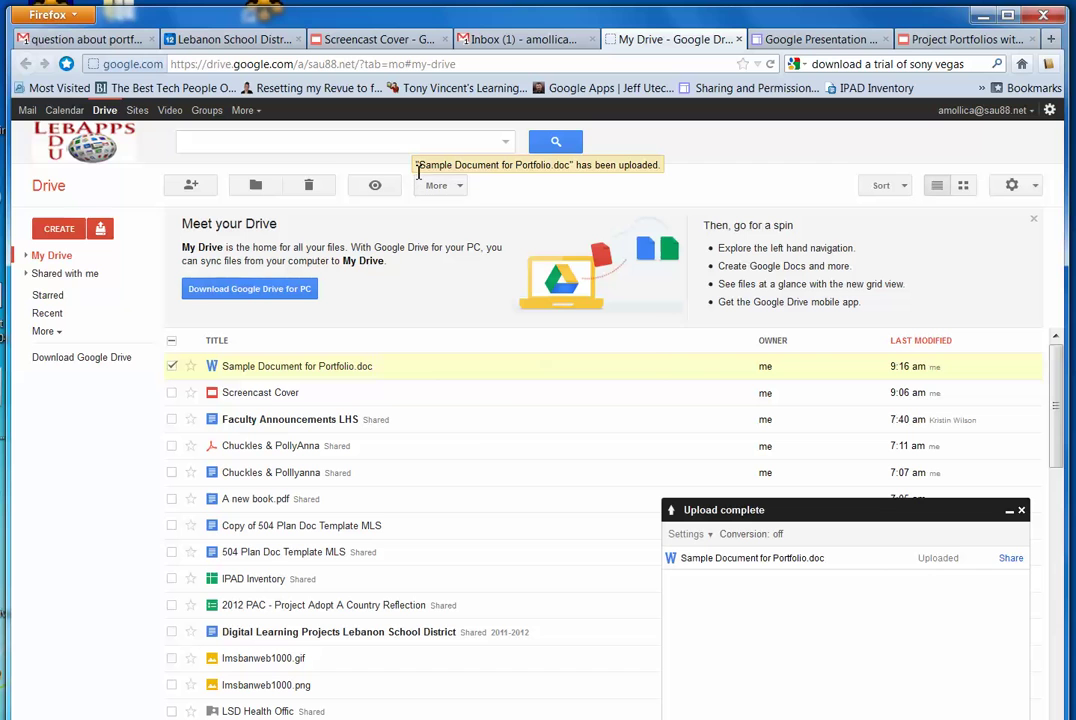
{"action": "left_click", "coordinate": [460, 189]}
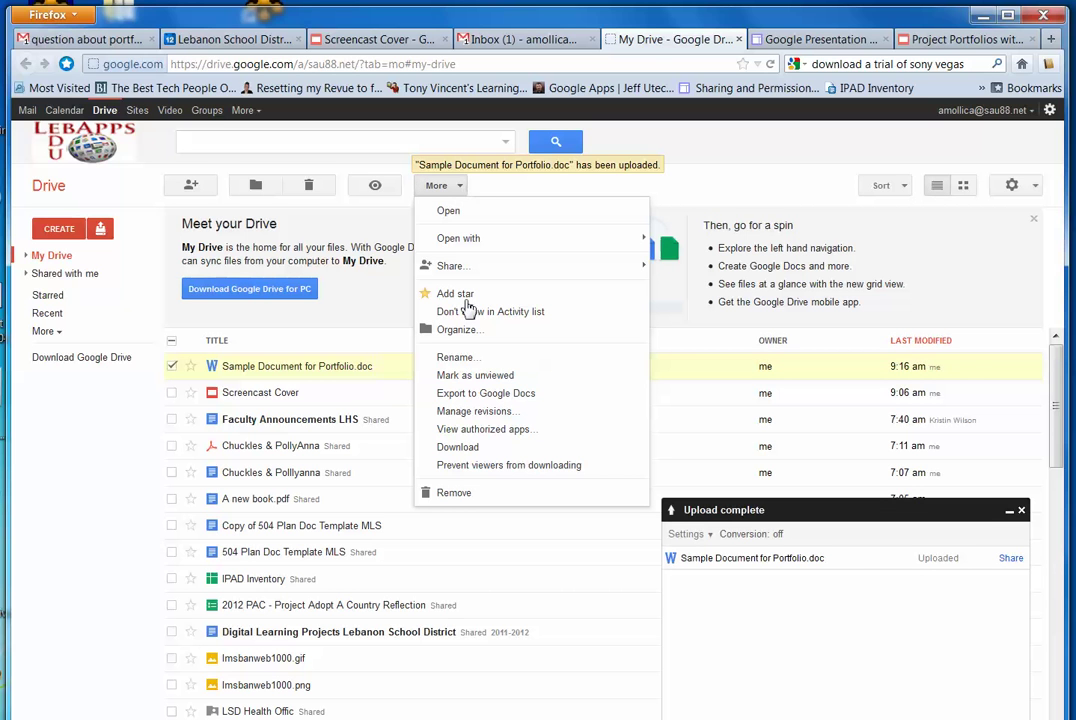
{"action": "left_click", "coordinate": [478, 396]}
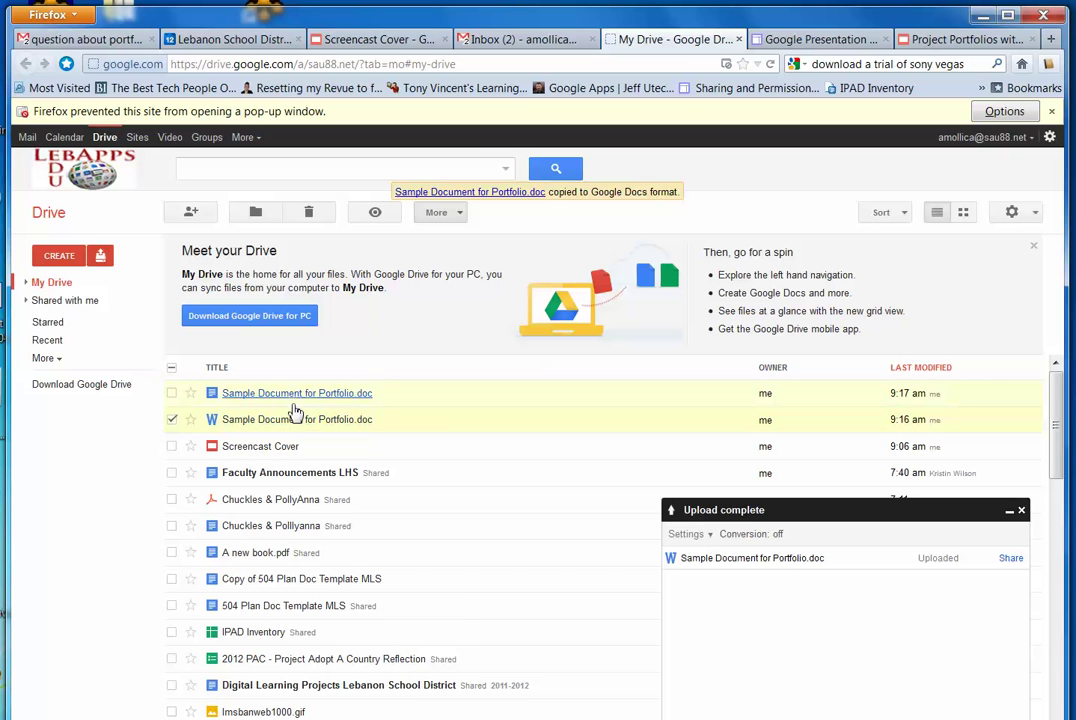
{"action": "left_click", "coordinate": [173, 421]}
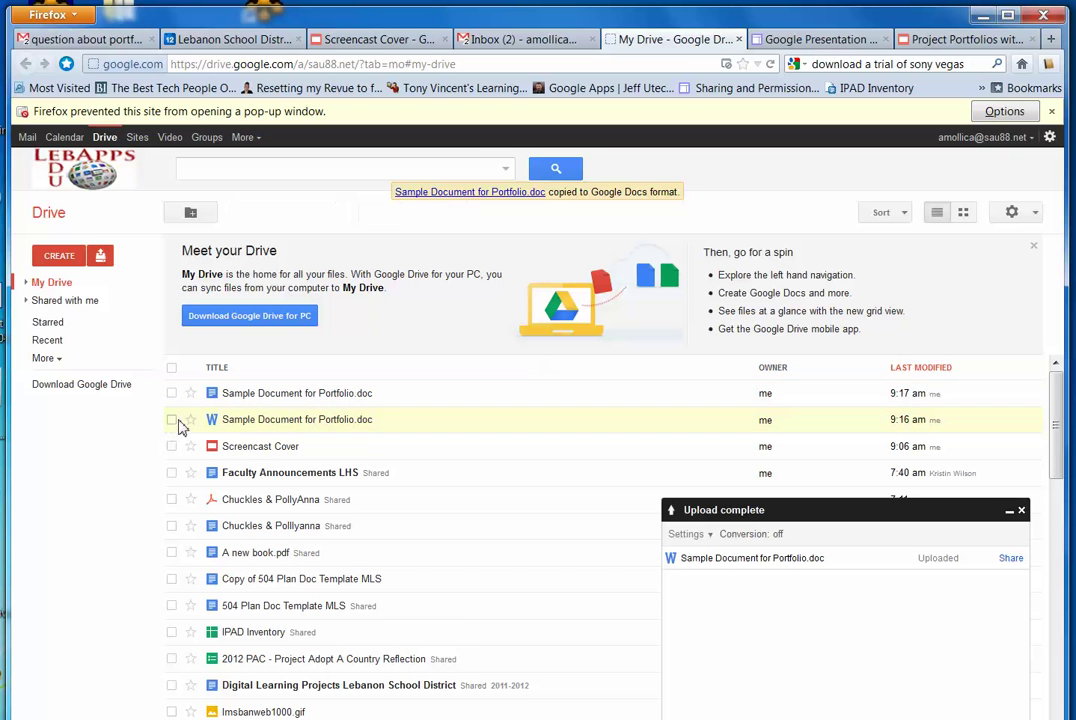
{"action": "left_click", "coordinate": [284, 394]}
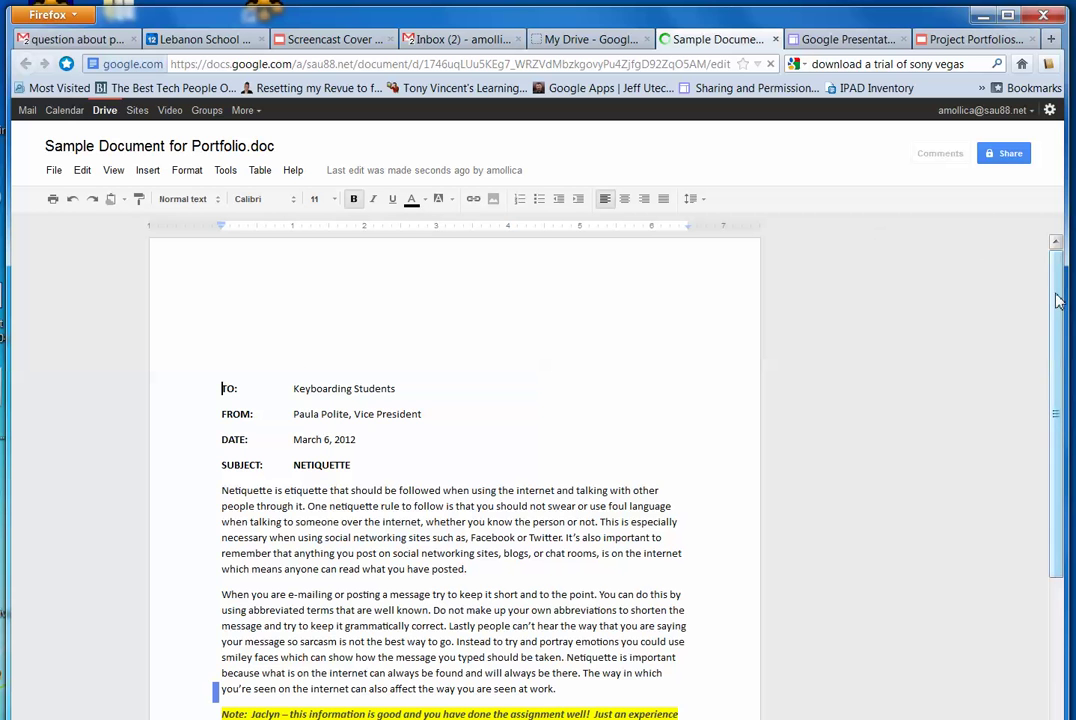
Step: Scroll through the NETIQUETTE memo and briefly select its header and first two paragraphs
{"action": "scroll", "coordinate": [1068, 374], "scroll_direction": "down", "scroll_amount": 2}
{"action": "scroll", "coordinate": [1068, 374], "scroll_direction": "down", "scroll_amount": 2}
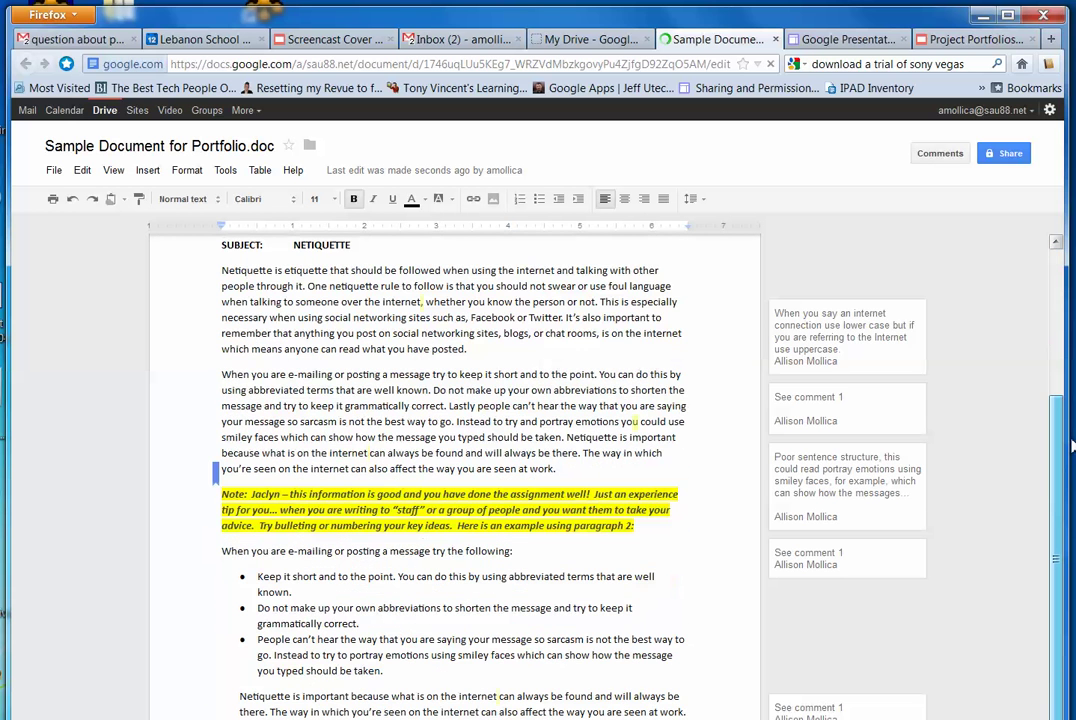
{"action": "scroll", "coordinate": [1064, 335], "scroll_direction": "up", "scroll_amount": 3}
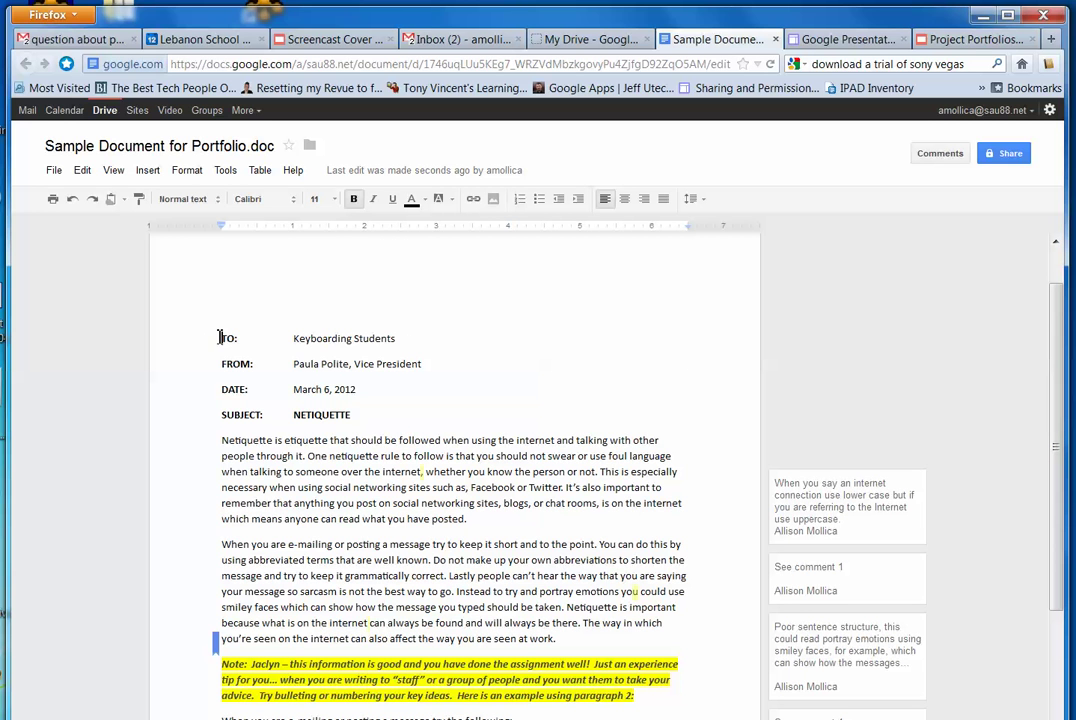
{"action": "left_click_drag", "start_coordinate": [222, 338], "coordinate": [452, 233]}
{"action": "left_click", "coordinate": [452, 233]}
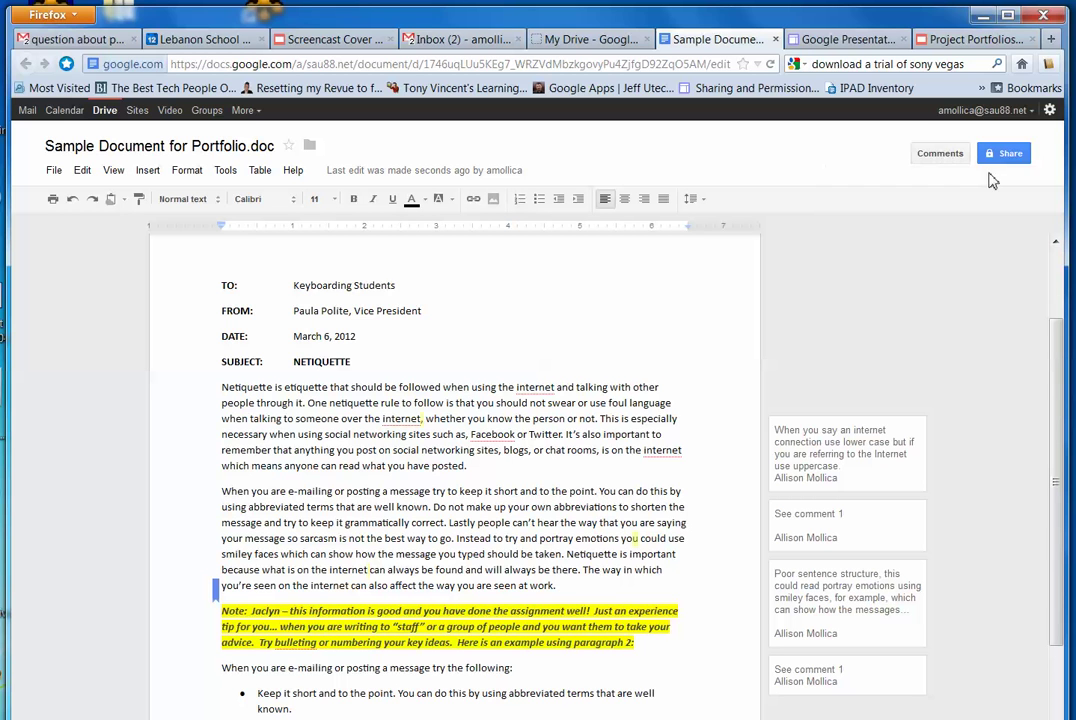
Step: Change the memo's sharing from Private to Public on the web and save
{"action": "left_click", "coordinate": [1015, 157]}
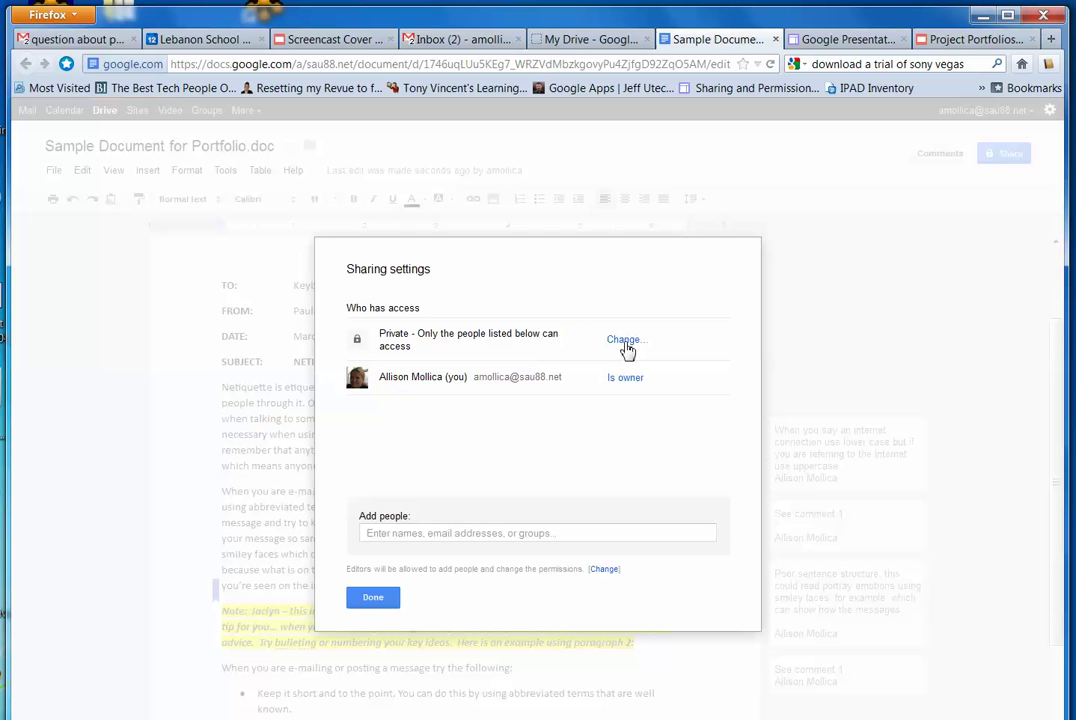
{"action": "left_click", "coordinate": [624, 342]}
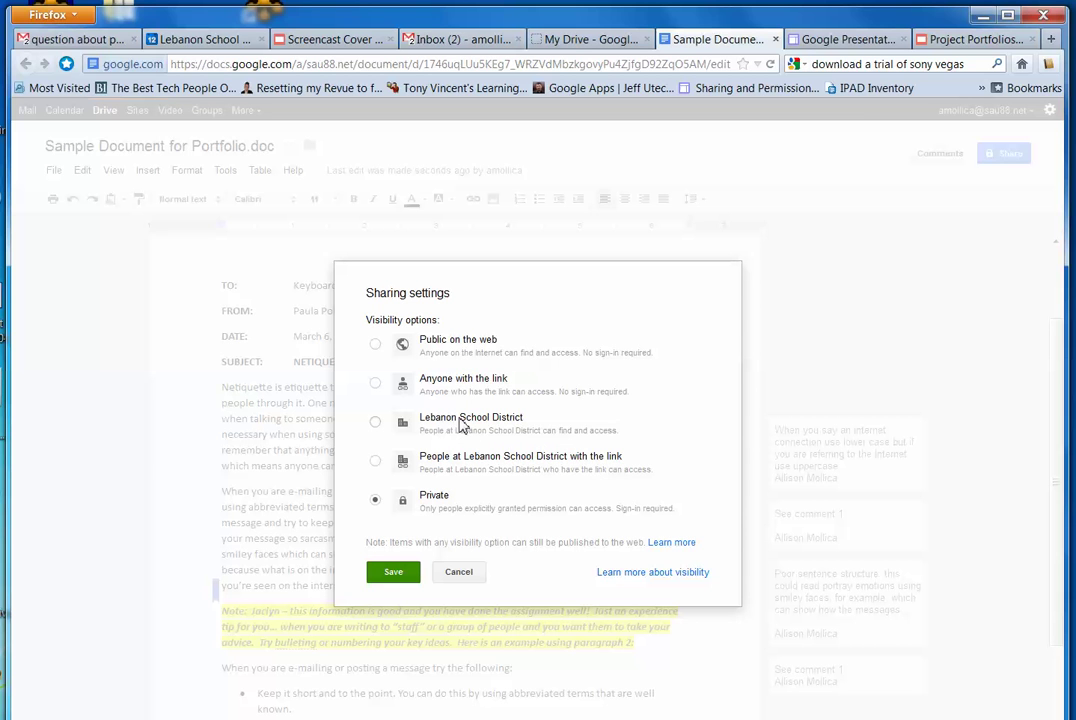
{"action": "left_click", "coordinate": [444, 346]}
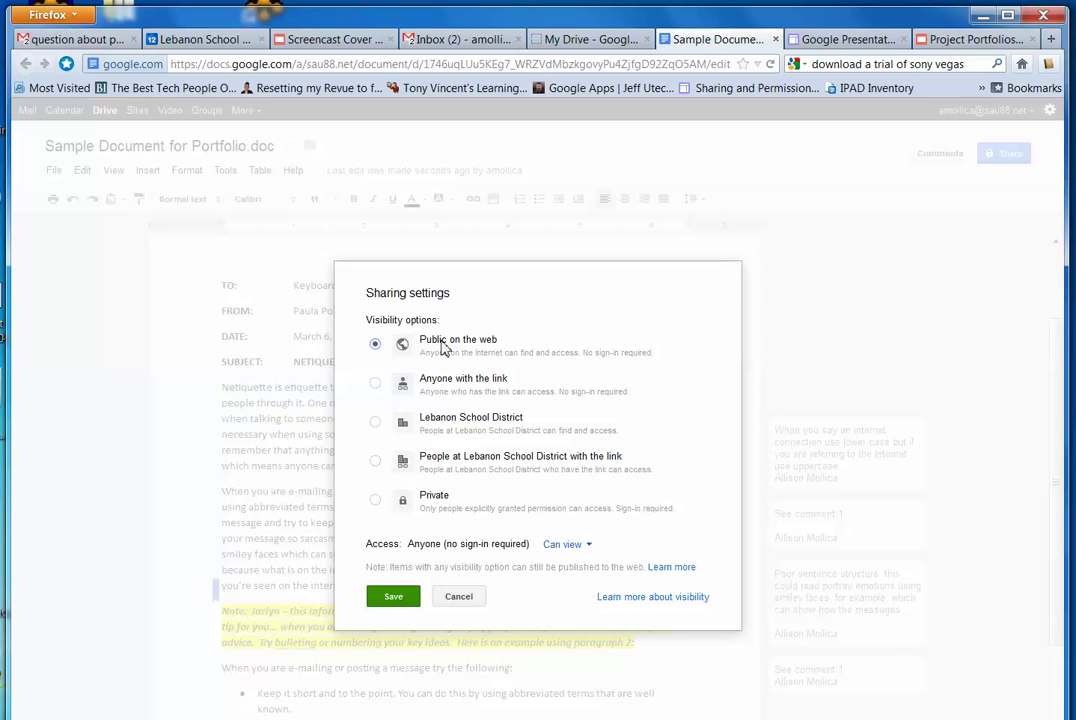
{"action": "left_click", "coordinate": [394, 598]}
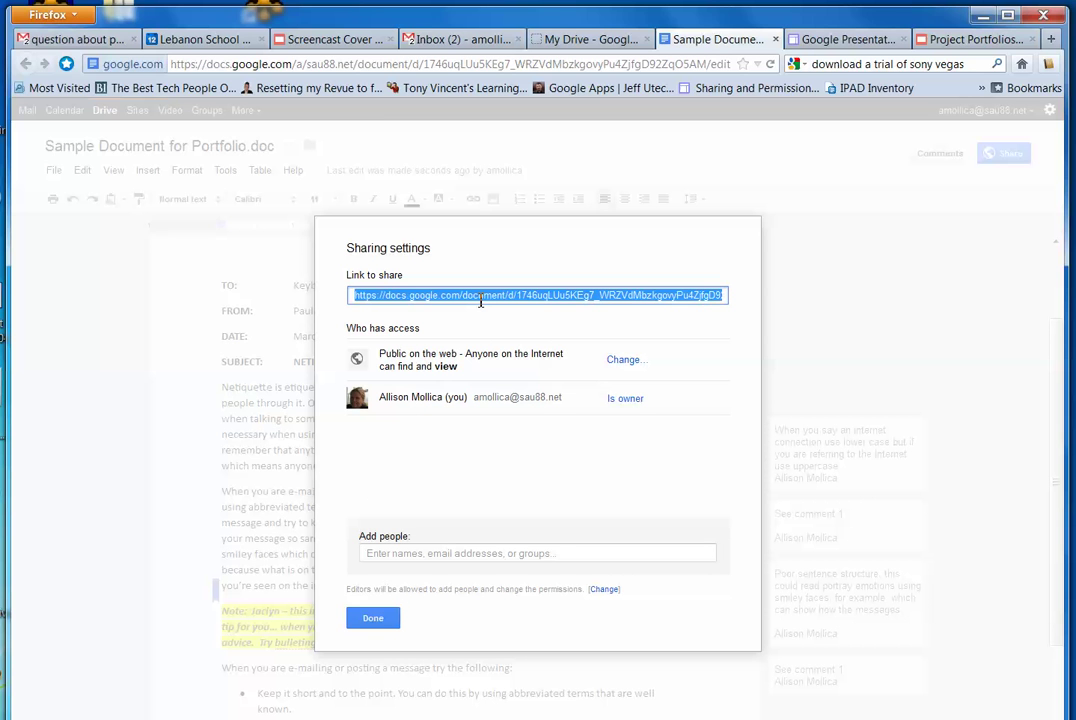
{"action": "left_click", "coordinate": [373, 619]}
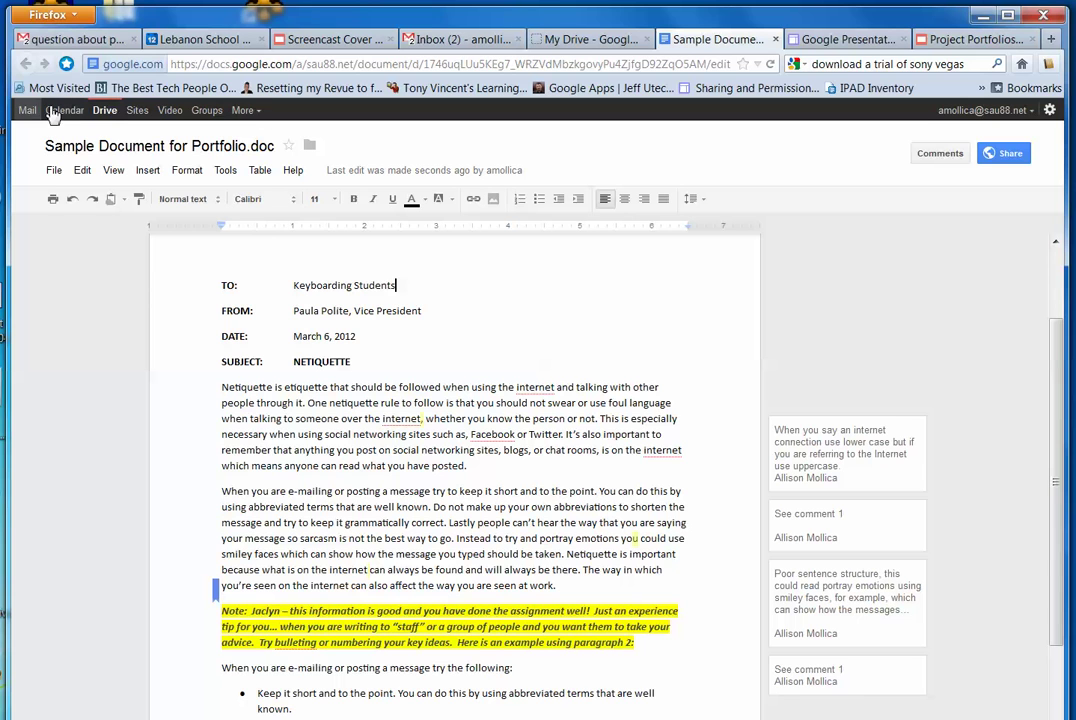
Step: Open Google Sites and go to the MLS Sample Portfolio's 4th Grade page
{"action": "left_click", "coordinate": [139, 112]}
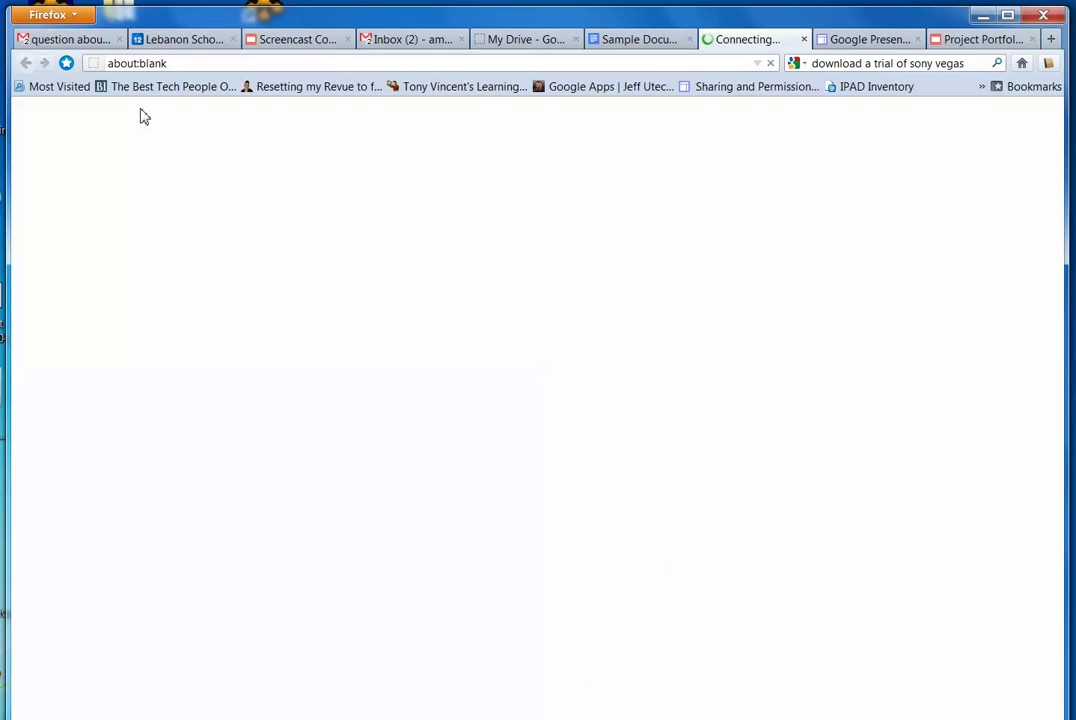
{"action": "left_click", "coordinate": [862, 42]}
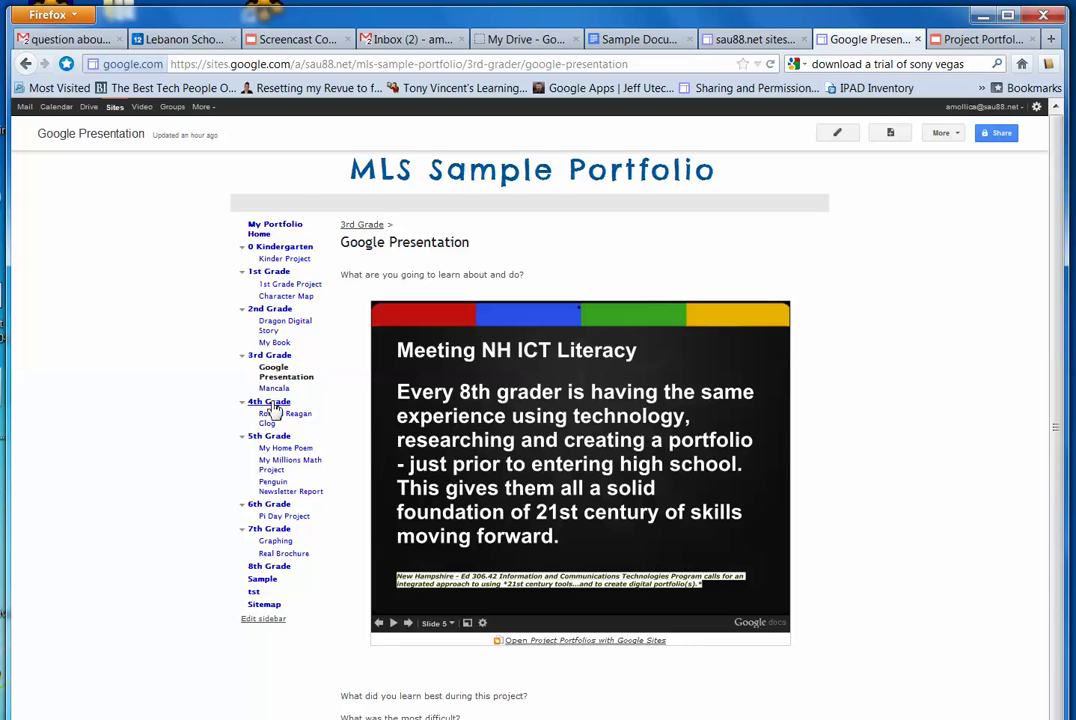
{"action": "left_click", "coordinate": [272, 403]}
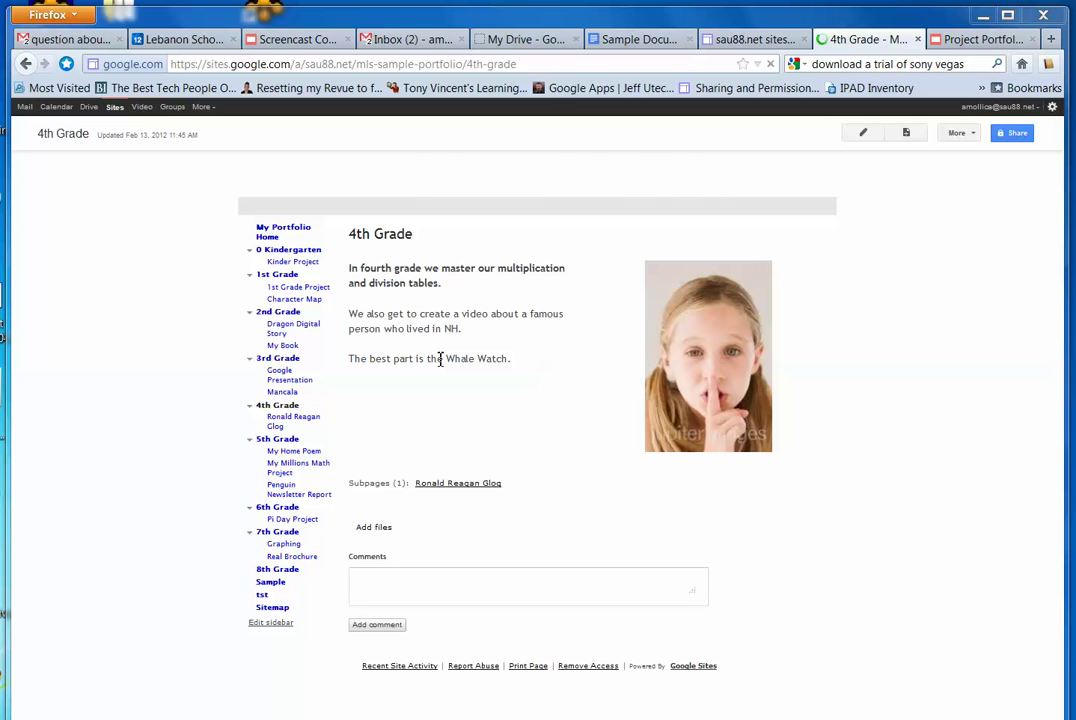
Step: Create a 'Document Example' page from the Artifact Submission template, placed under 4th Grade
{"action": "left_click", "coordinate": [906, 134]}
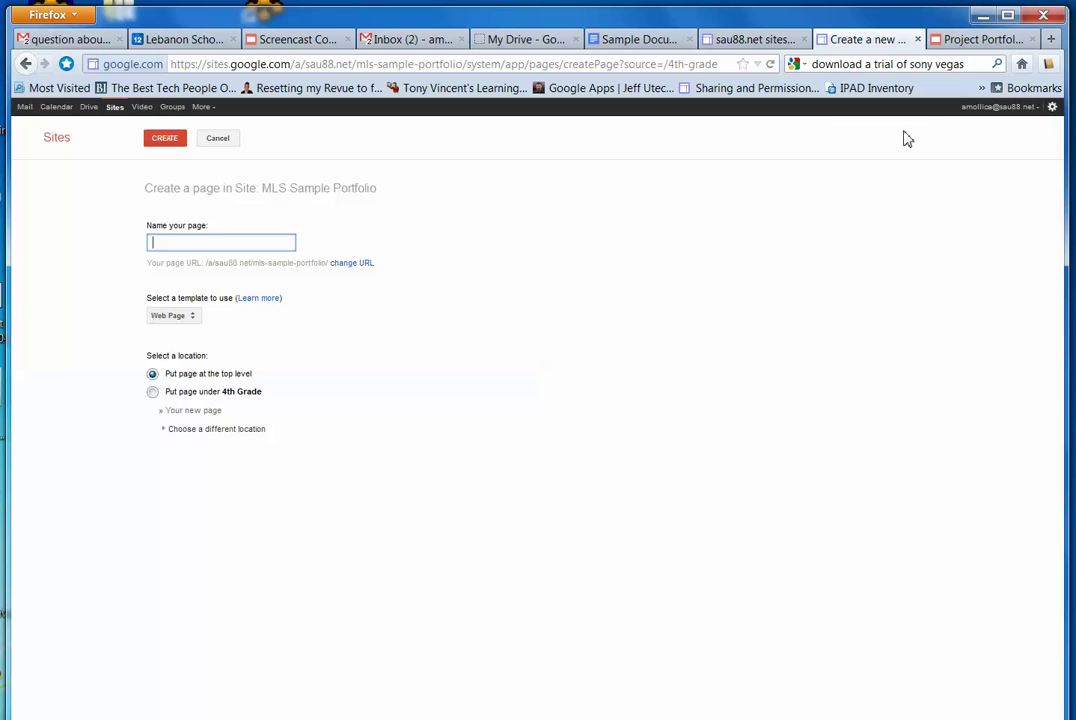
{"action": "type", "text": "Document Example"}
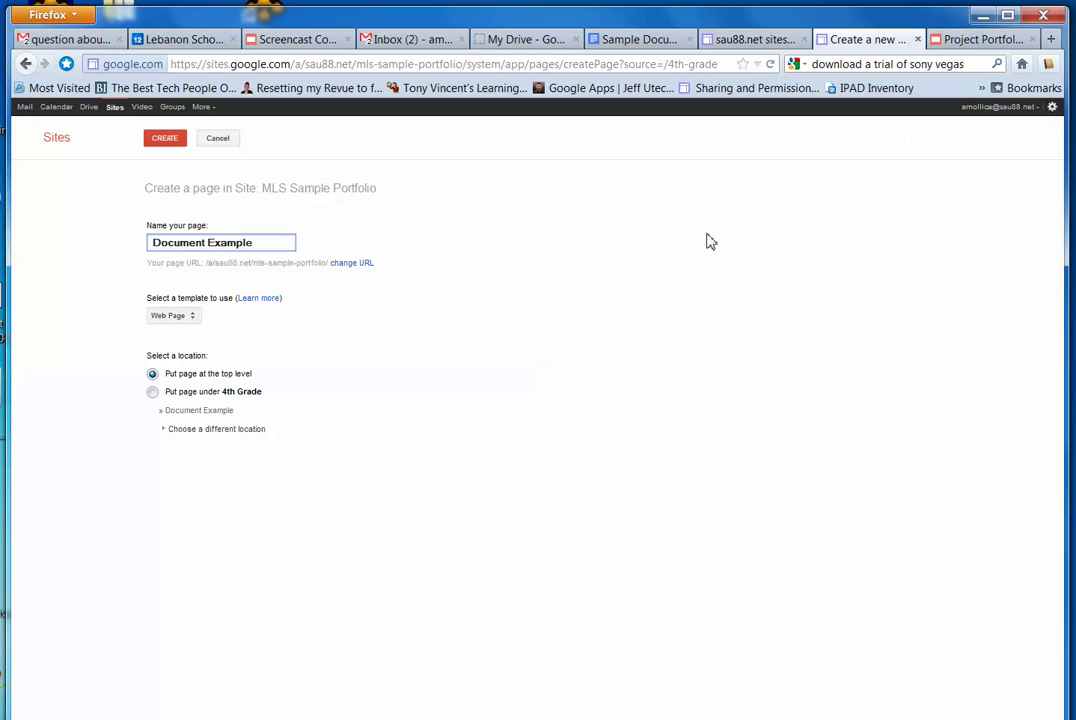
{"action": "left_click", "coordinate": [194, 316]}
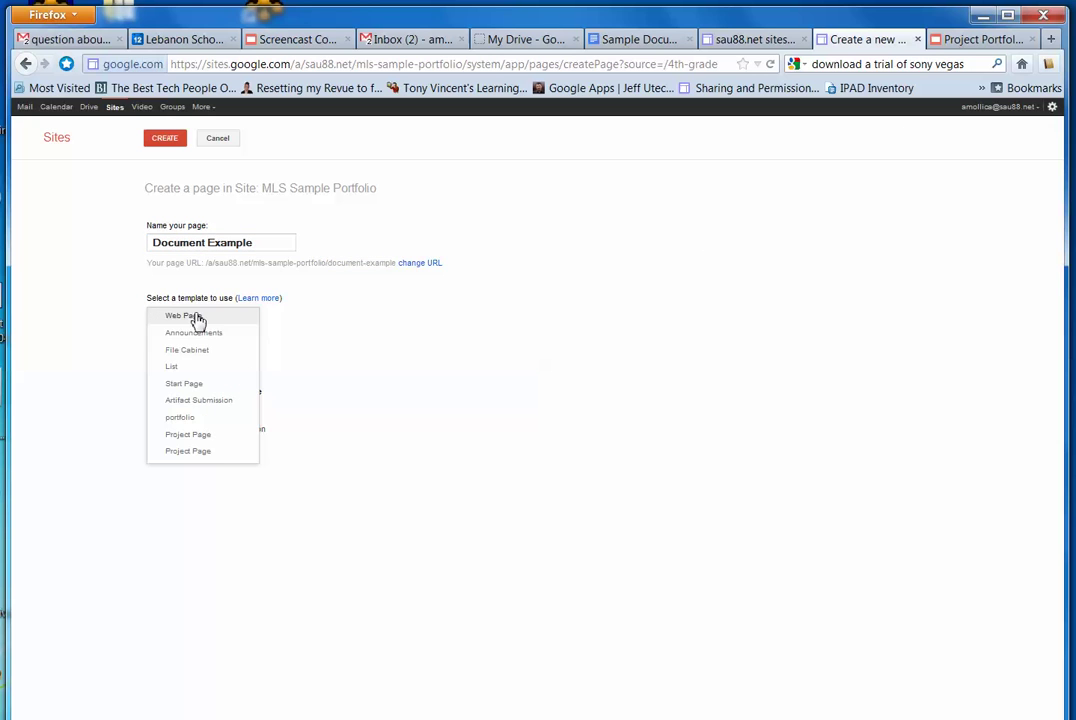
{"action": "left_click", "coordinate": [199, 402]}
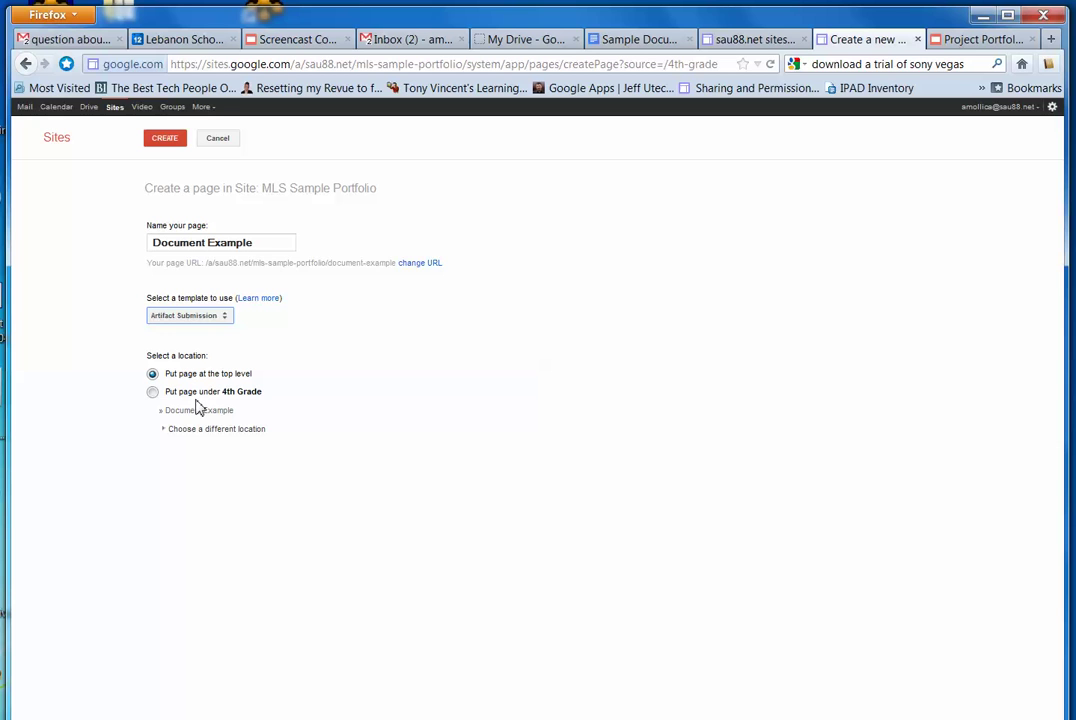
{"action": "left_click", "coordinate": [173, 395]}
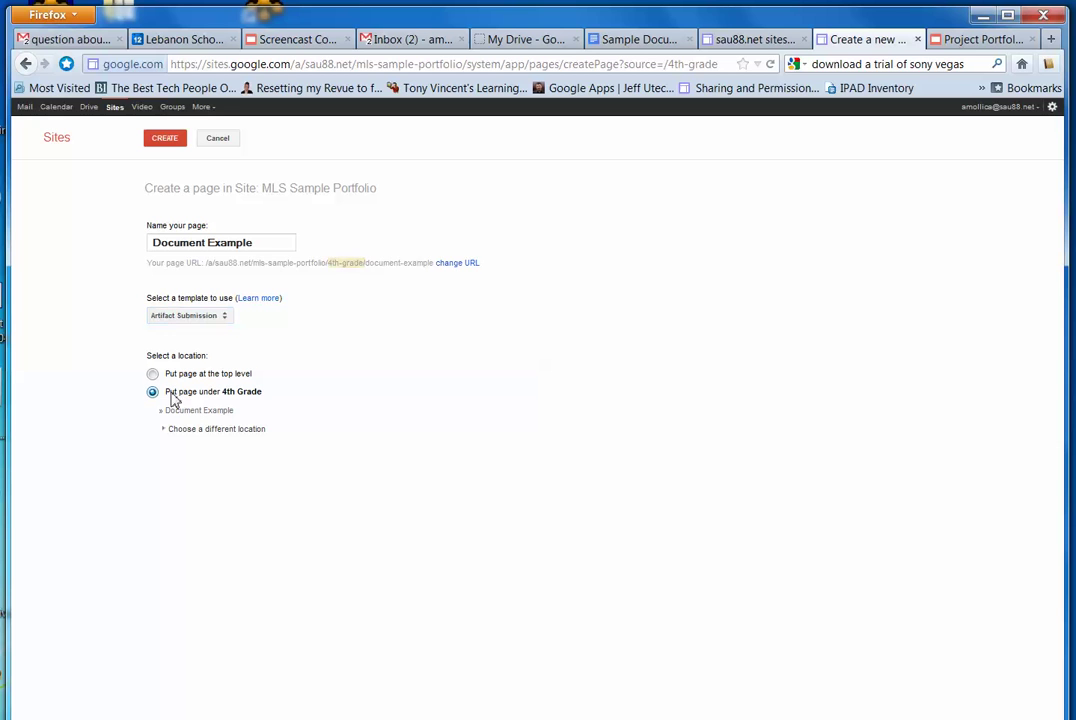
{"action": "left_click", "coordinate": [165, 145]}
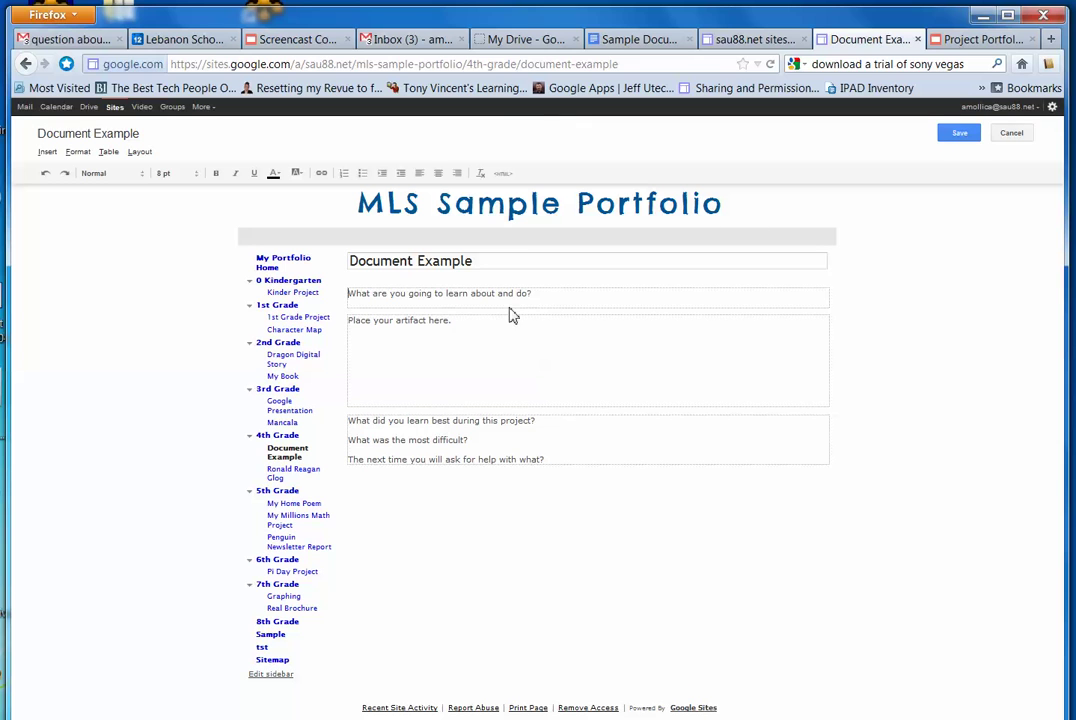
Step: Delete the 'Place your artifact here.' placeholder and bring up the Insert menu
{"action": "left_click", "coordinate": [479, 330]}
{"action": "left_click_drag", "start_coordinate": [479, 330], "coordinate": [351, 321]}
{"action": "key", "text": "BackSpace"}
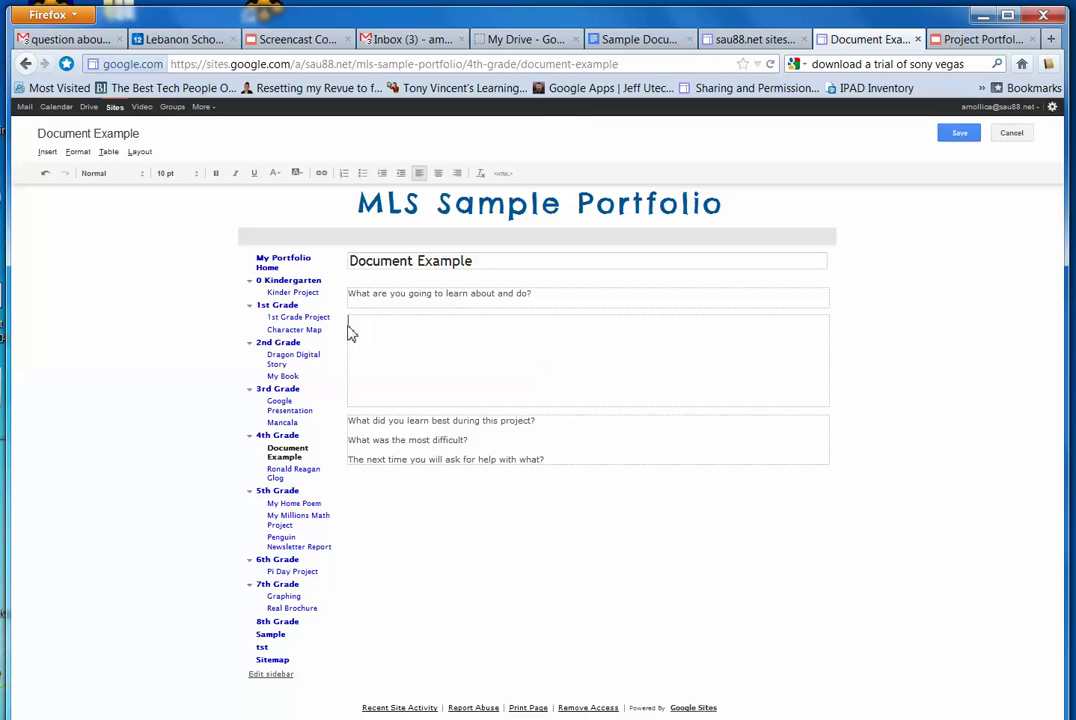
{"action": "left_click", "coordinate": [47, 152]}
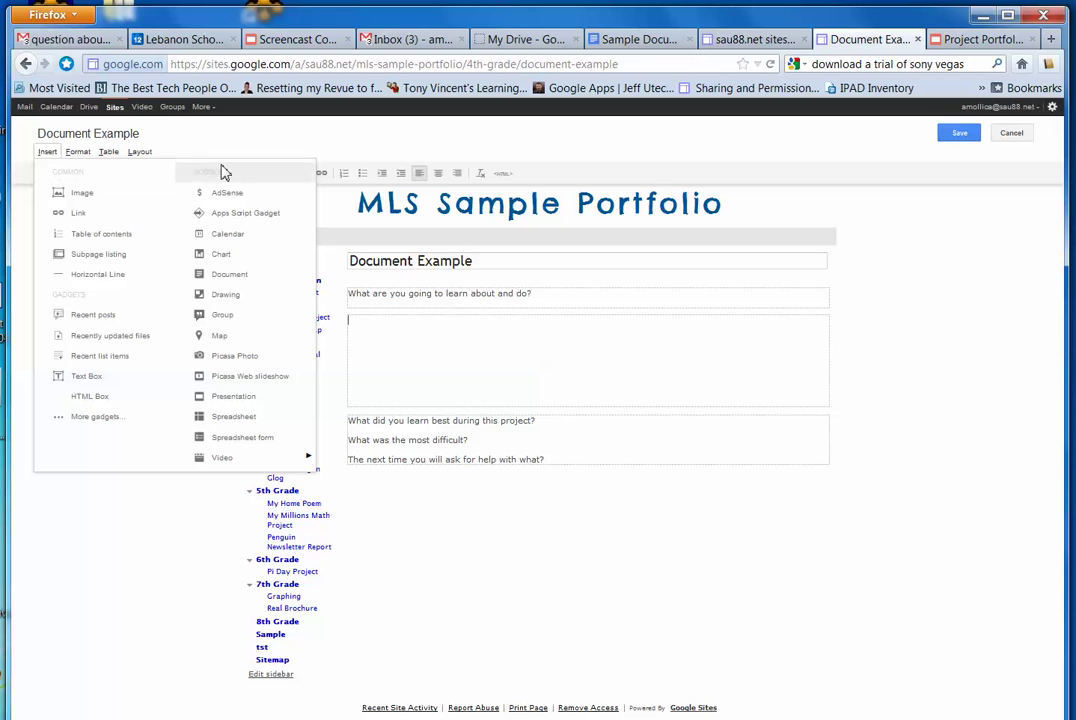
Step: Insert a Google document by searching 'sample' and selecting Sample Document for Portfolio.doc
{"action": "left_click", "coordinate": [229, 274]}
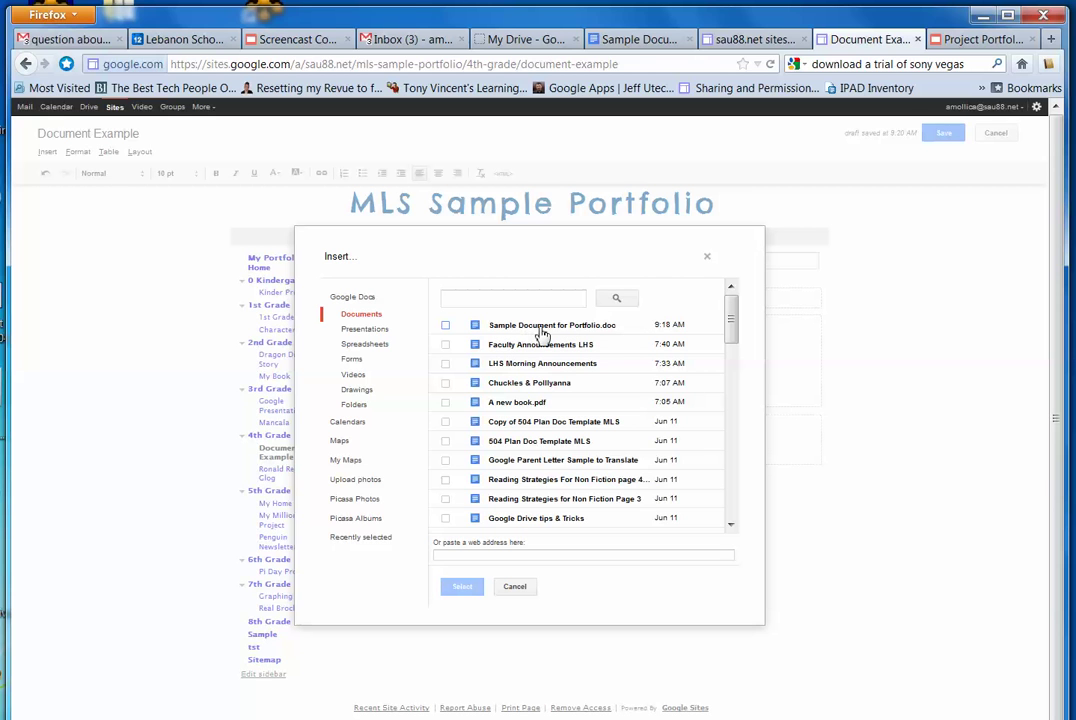
{"action": "left_click", "coordinate": [527, 300]}
{"action": "type", "text": "sa"}
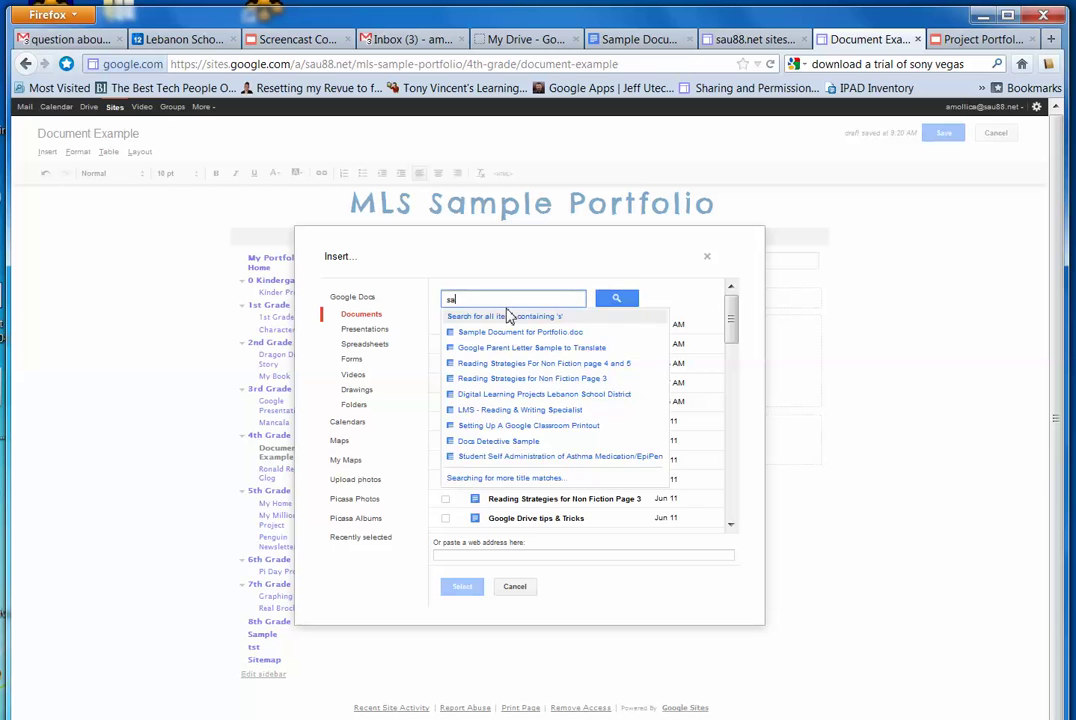
{"action": "type", "text": "mple"}
{"action": "key", "text": "Return"}
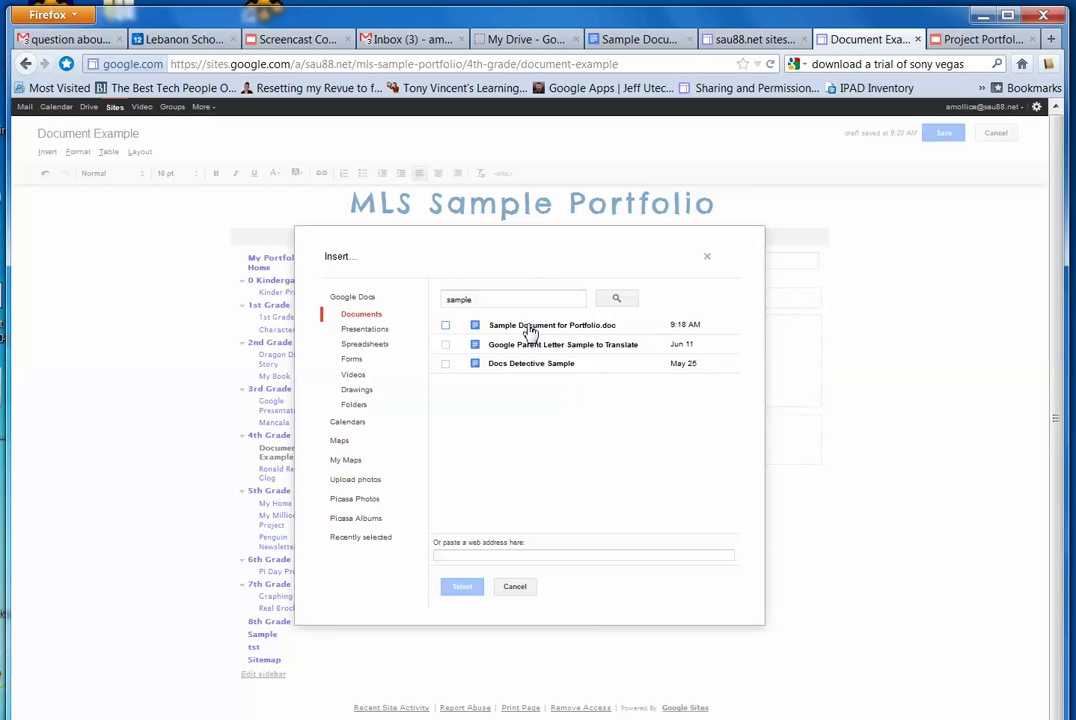
{"action": "left_click", "coordinate": [530, 331]}
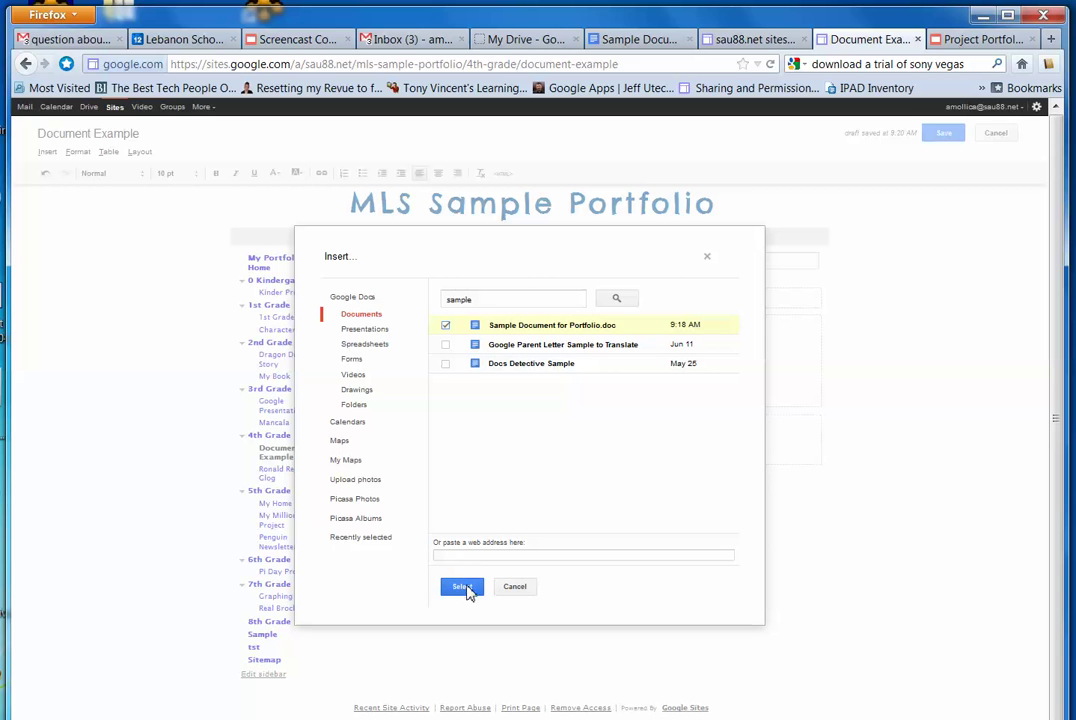
{"action": "left_click", "coordinate": [464, 589]}
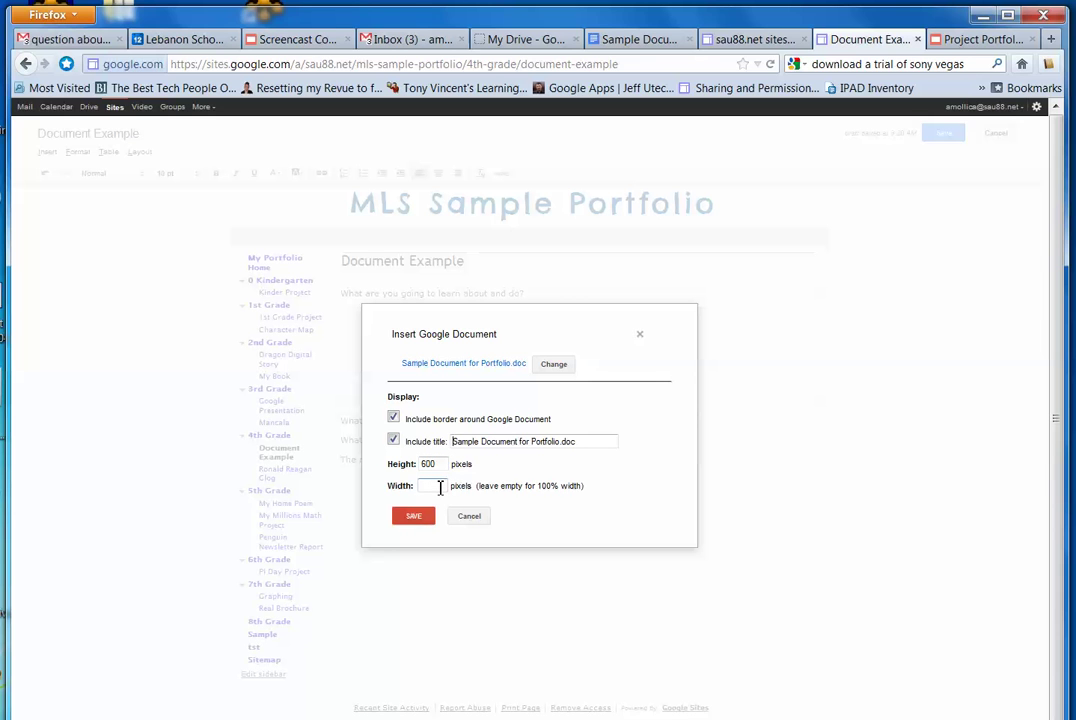
Step: Embed the document without its title, then save the Document Example page
{"action": "left_click", "coordinate": [393, 441]}
{"action": "left_click", "coordinate": [413, 515]}
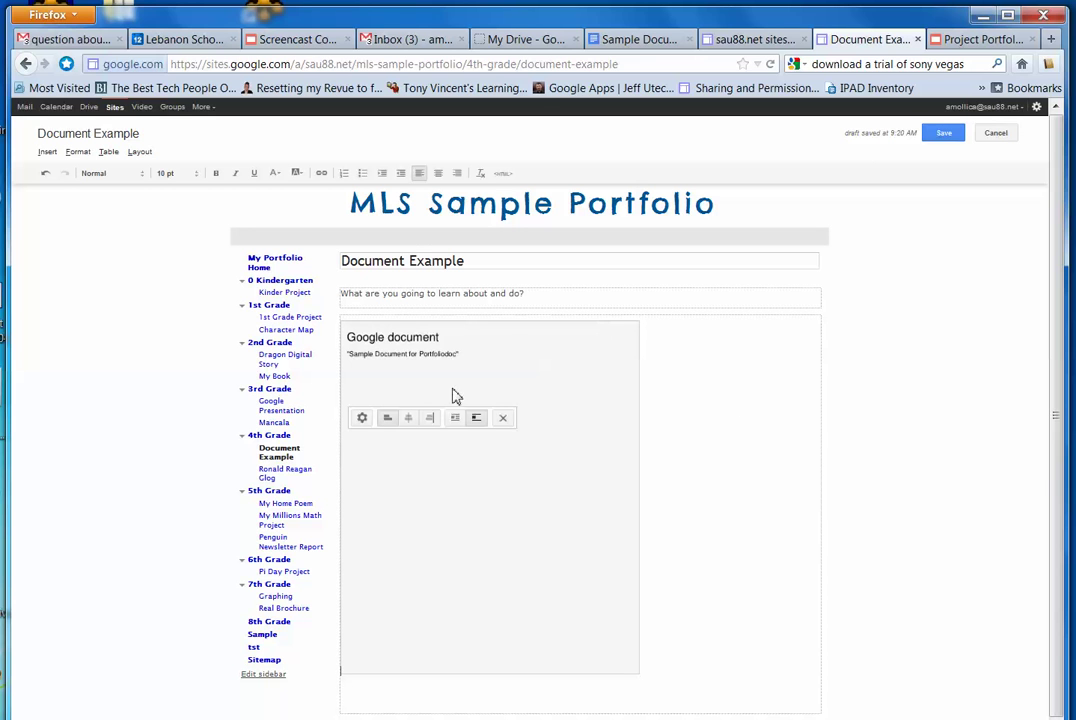
{"action": "left_click", "coordinate": [942, 134]}
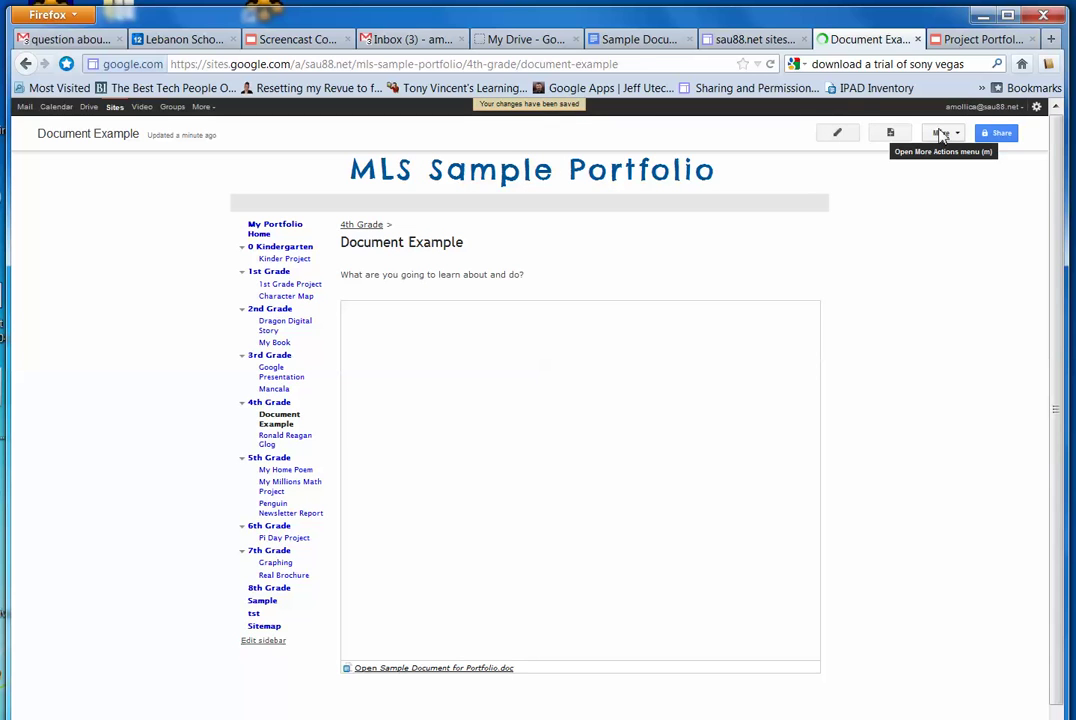
Step: Scroll the embedded memo and open Sample Document for Portfolio.doc in Google Docs
{"action": "mouse_move", "coordinate": [811, 353]}
{"action": "left_mouse_down"}
{"action": "mouse_move", "coordinate": [812, 564]}
{"action": "mouse_move", "coordinate": [803, 343]}
{"action": "left_mouse_up"}
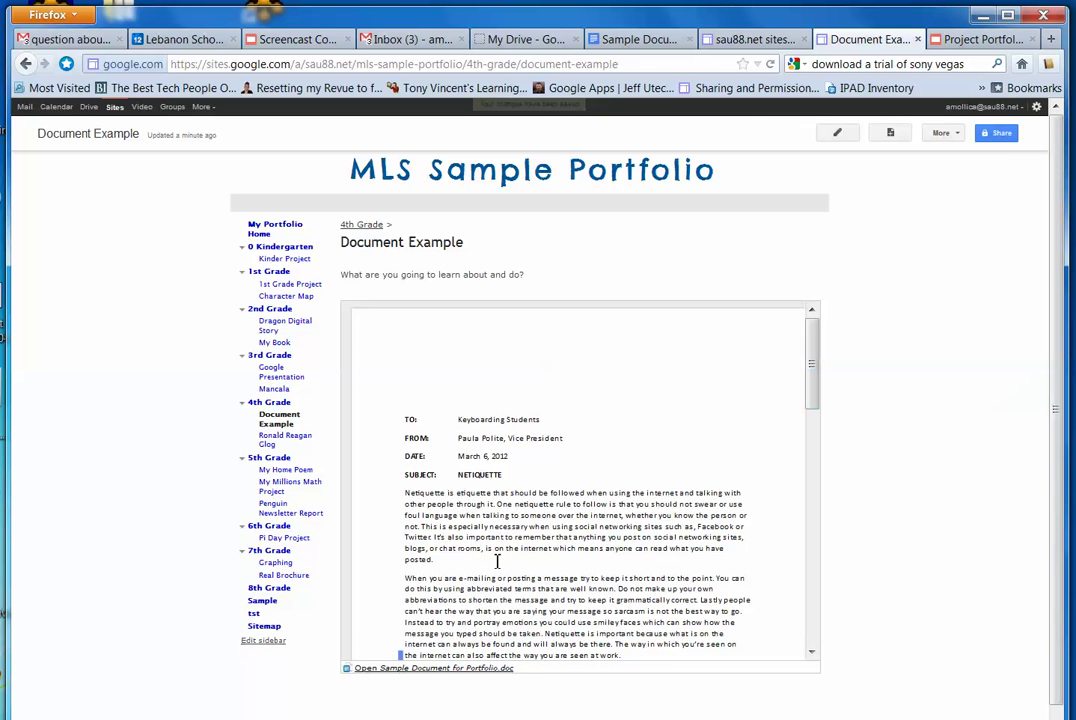
{"action": "left_click", "coordinate": [418, 668]}
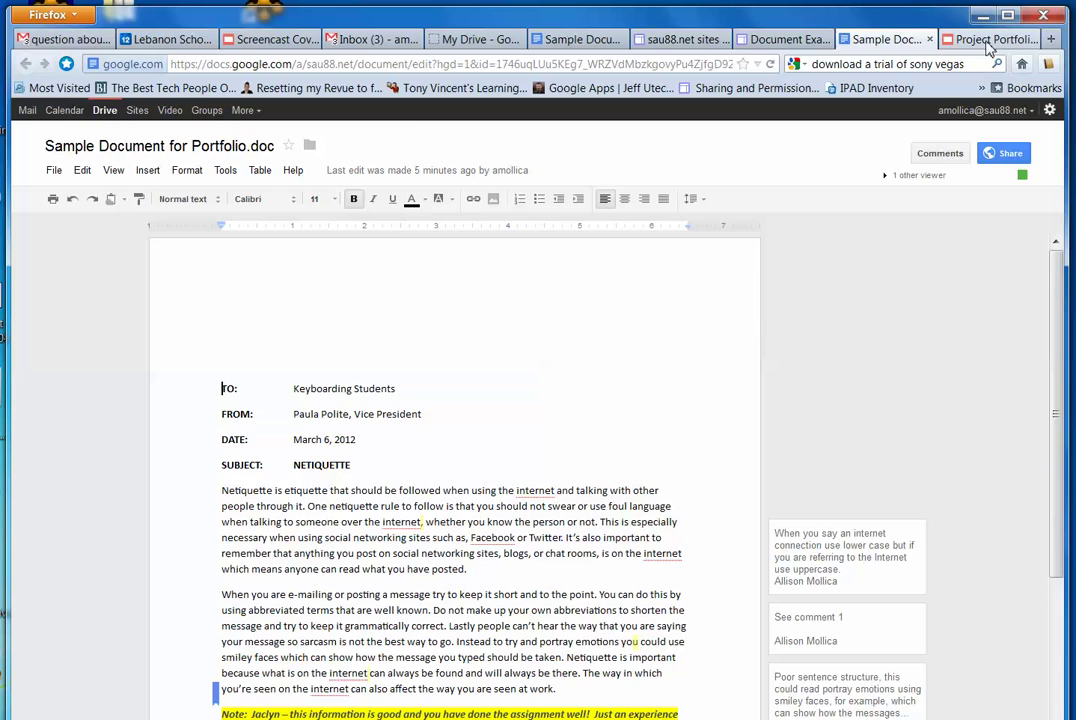
Step: Return to the Document Example browser tab
{"action": "left_click", "coordinate": [786, 40]}
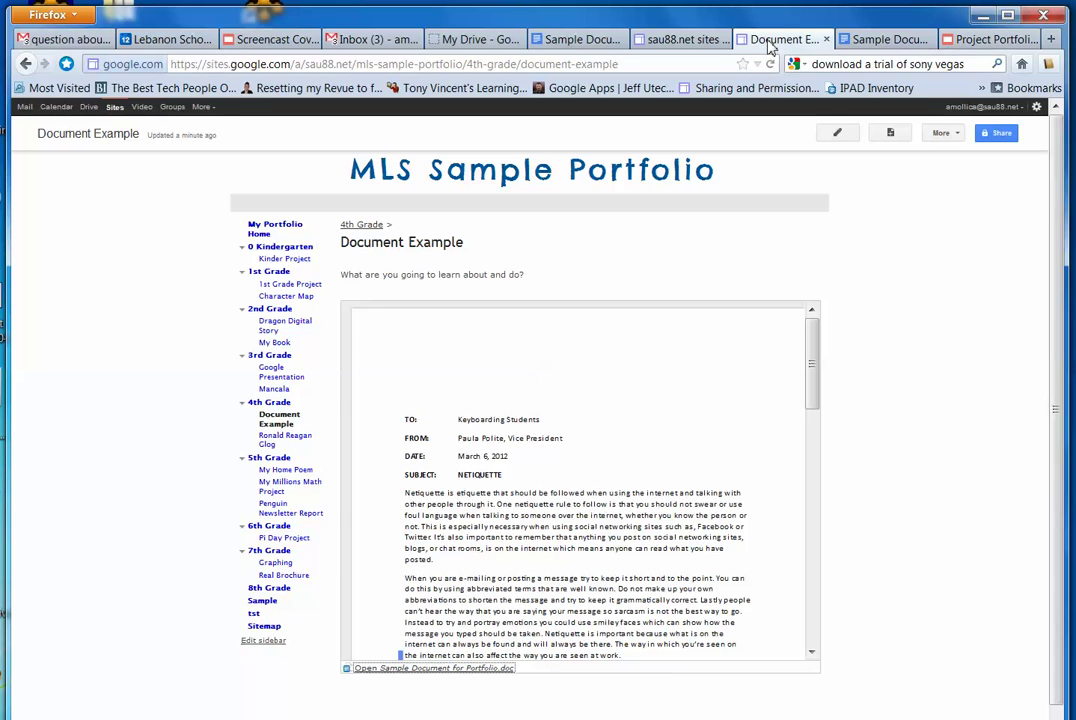
Step: Create a 'Doc Cut and Paste' page under 4th Grade from the Artifact Submission template
{"action": "left_click", "coordinate": [279, 414]}
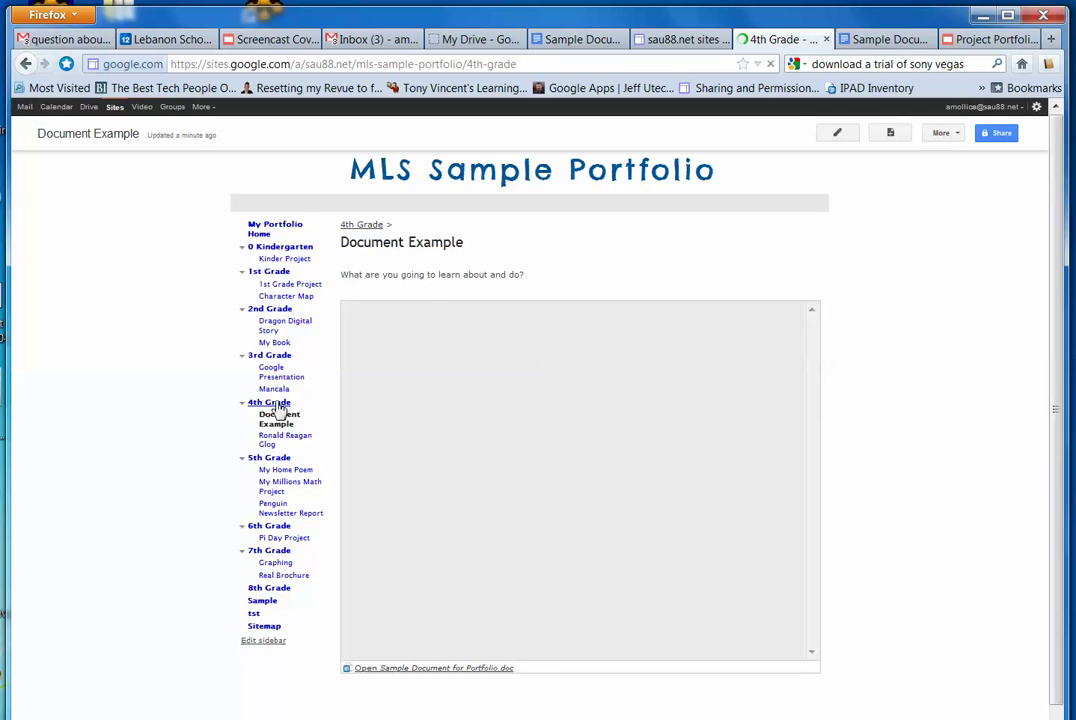
{"action": "left_click", "coordinate": [907, 136]}
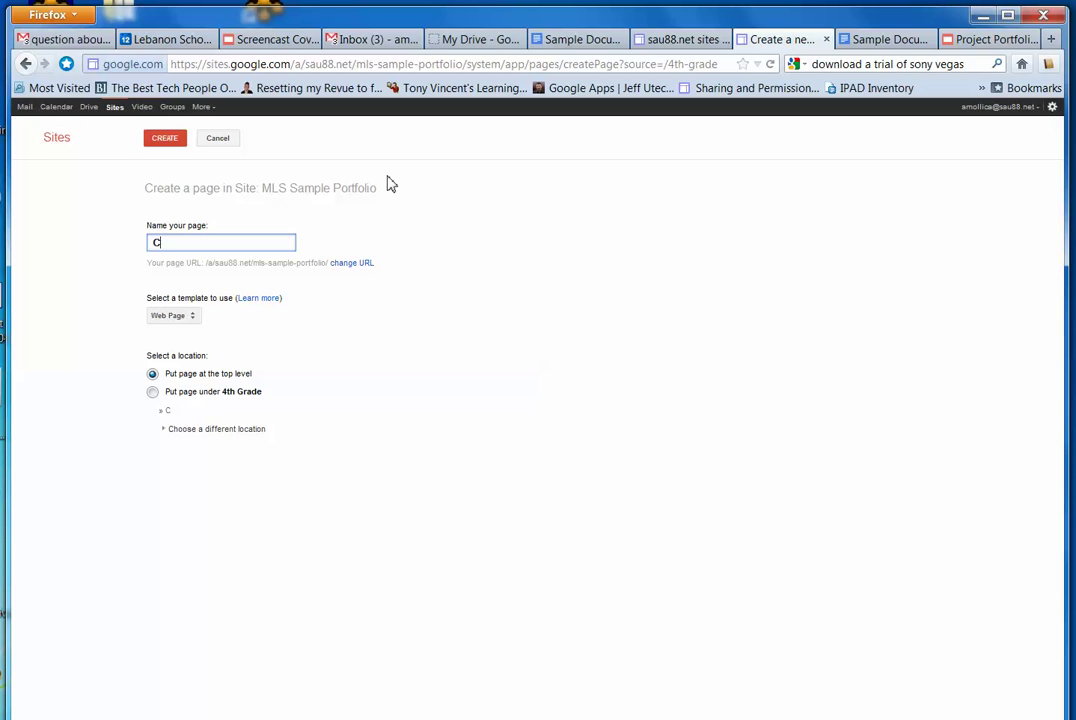
{"action": "type", "text": "Doc Cut and Paste"}
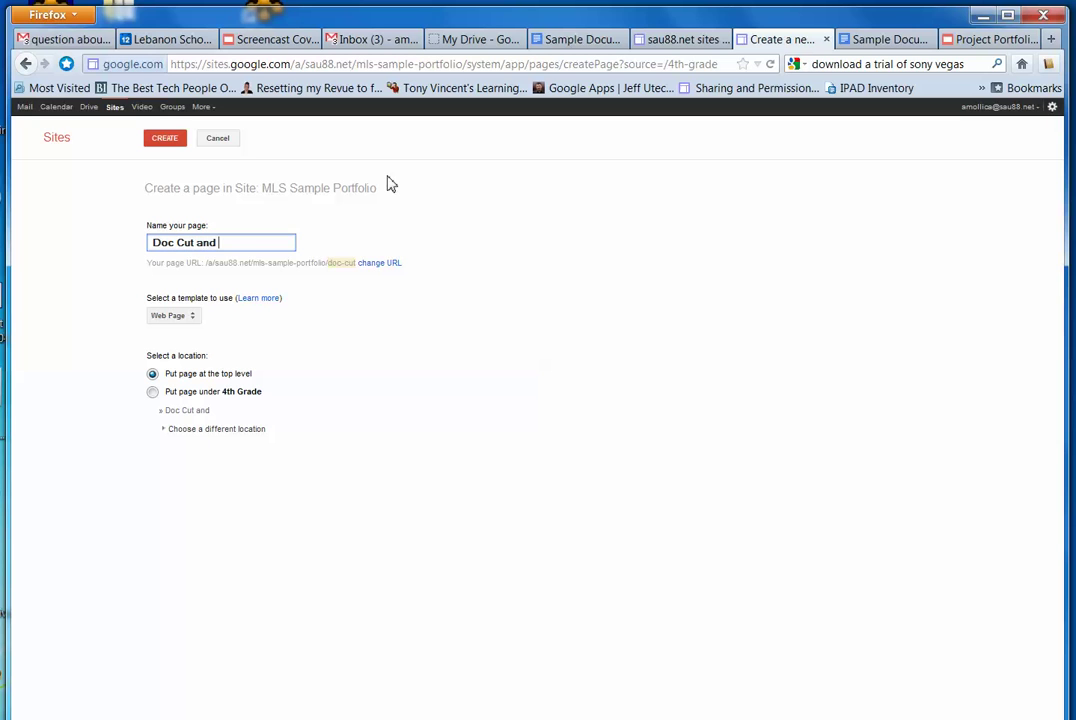
{"action": "left_click", "coordinate": [171, 317]}
{"action": "left_click", "coordinate": [183, 404]}
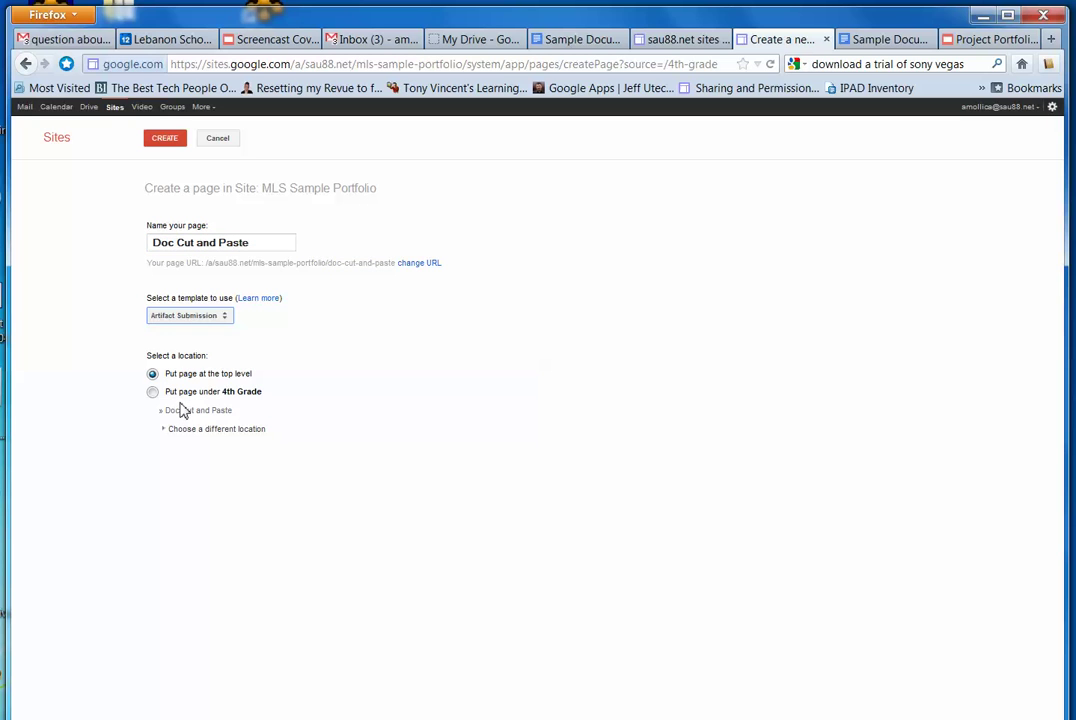
{"action": "left_click", "coordinate": [180, 393]}
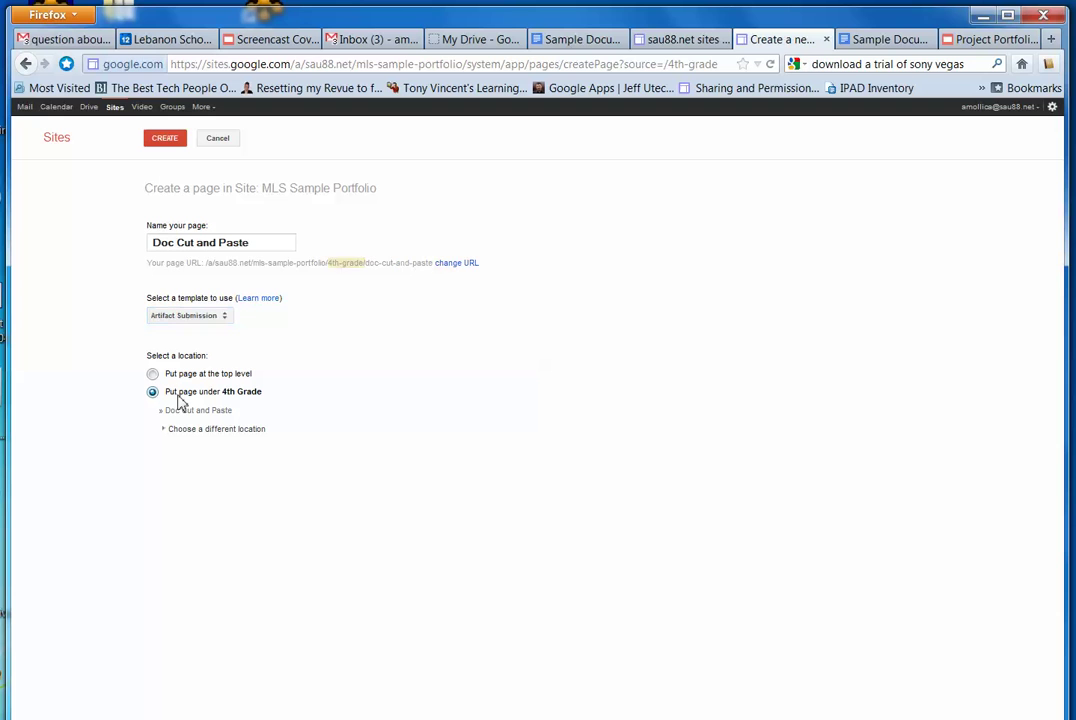
{"action": "left_click", "coordinate": [164, 145]}
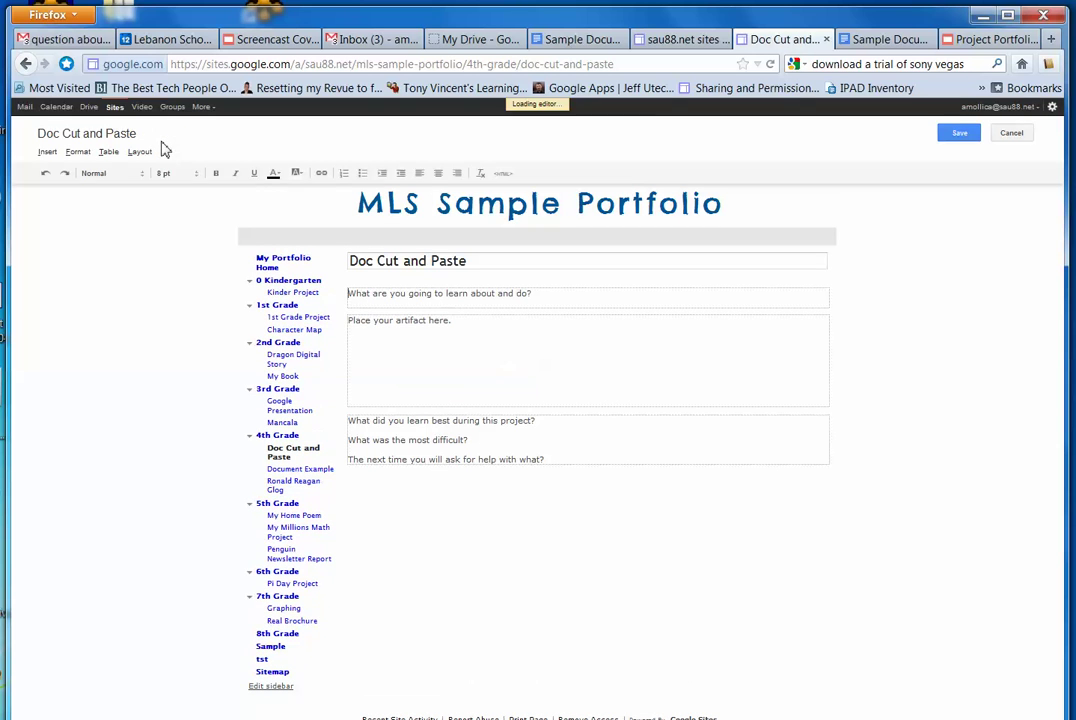
Step: Delete the artifact placeholder text and launch Microsoft Word from the Start menu
{"action": "left_click_drag", "start_coordinate": [453, 321], "coordinate": [316, 320]}
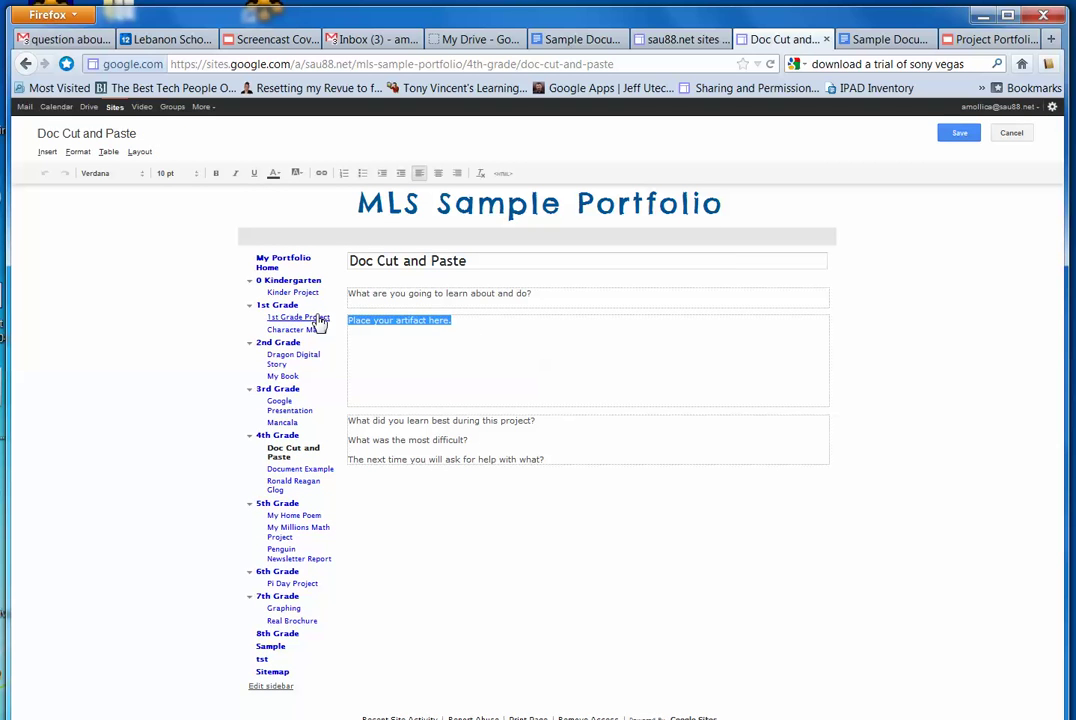
{"action": "key", "text": "Delete"}
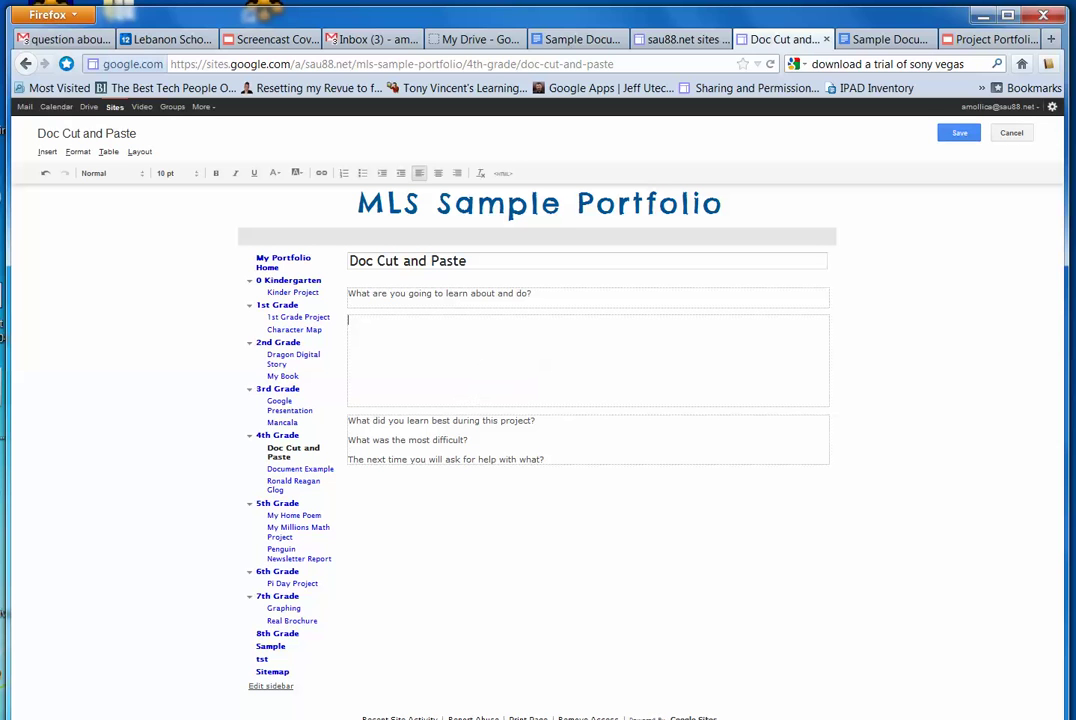
{"action": "key", "text": "super"}
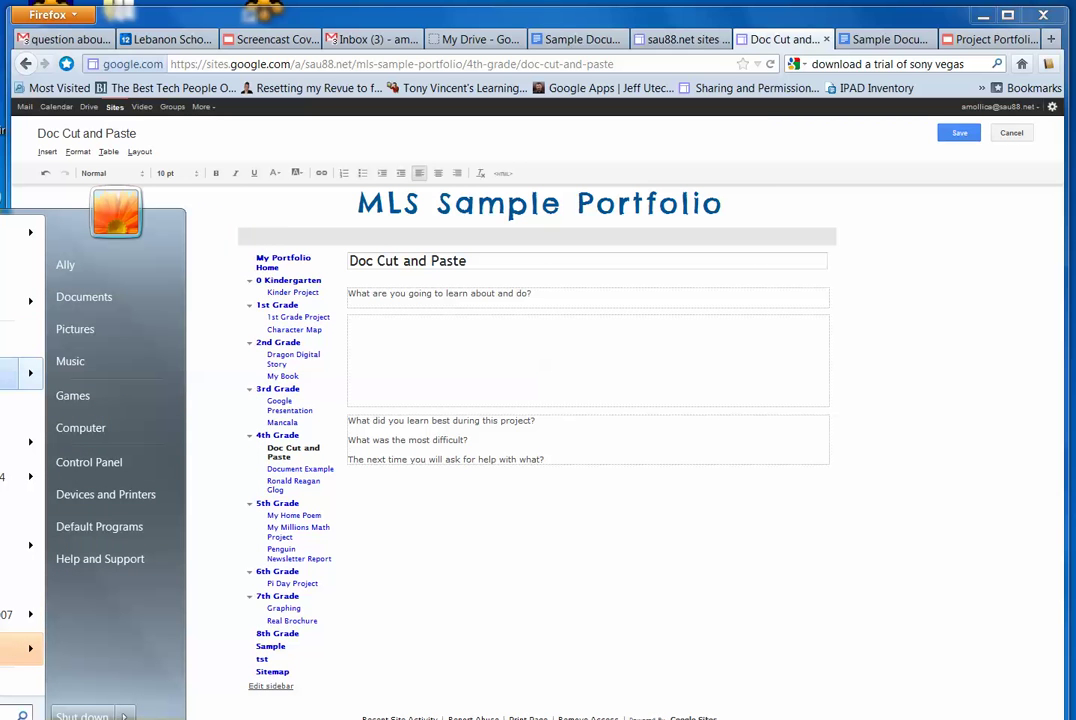
{"action": "key", "text": "Escape"}
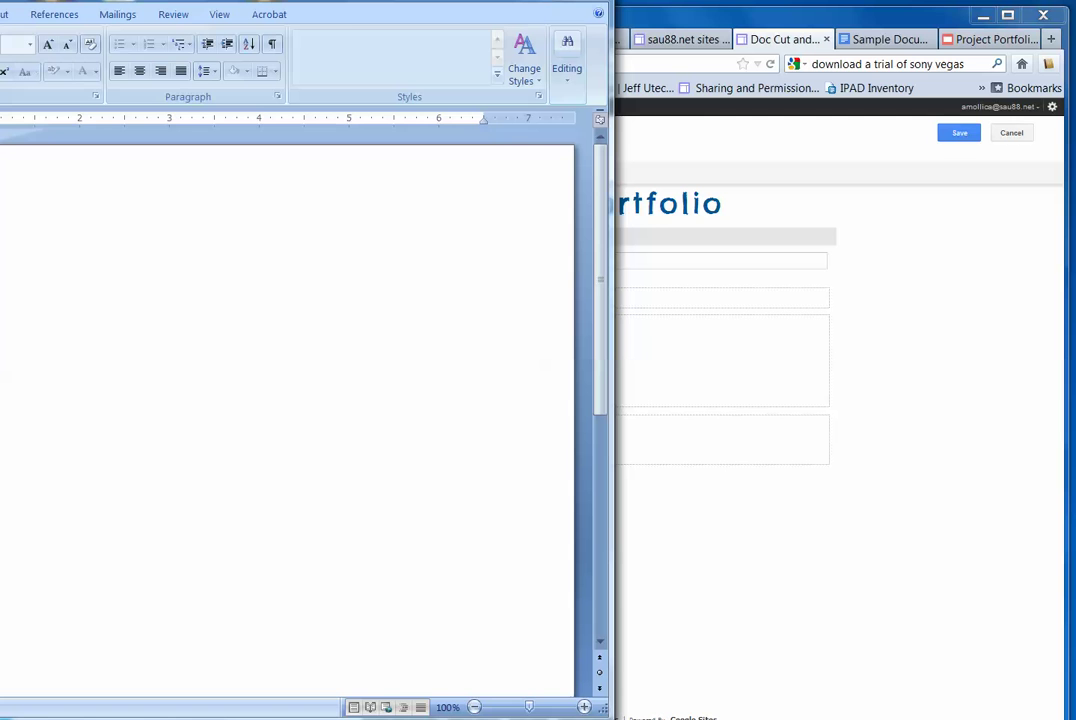
Step: Open Sample Document for Portfolio from Word's Recent Documents list
{"action": "left_click_drag", "start_coordinate": [165, 0], "coordinate": [445, 32]}
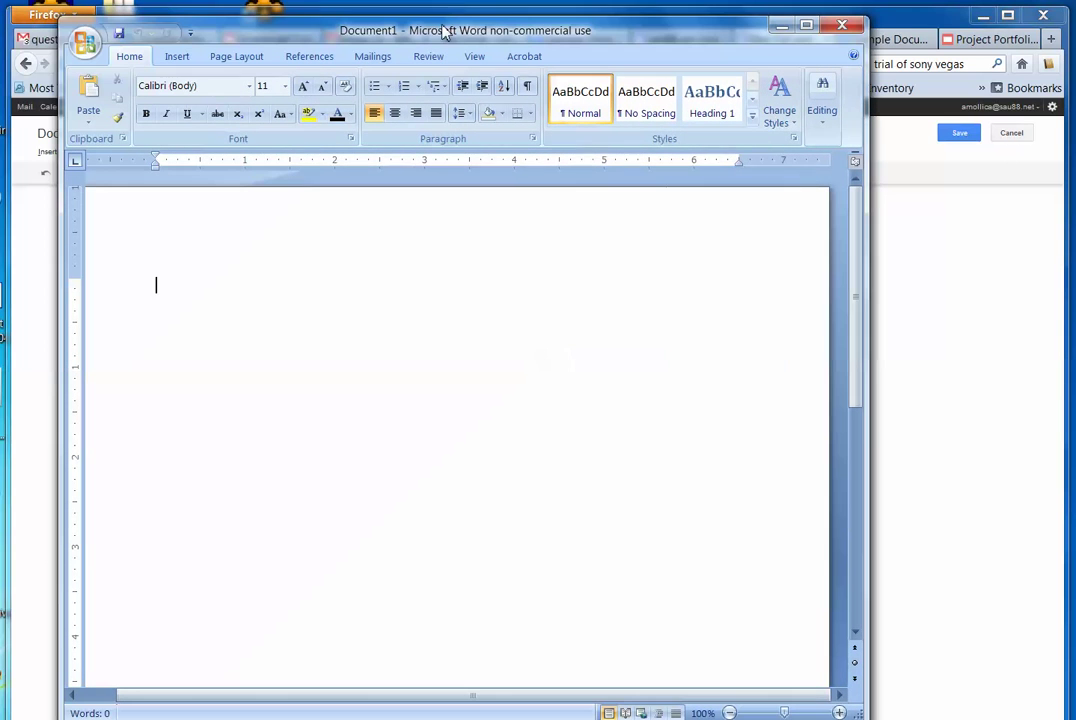
{"action": "left_click", "coordinate": [83, 43]}
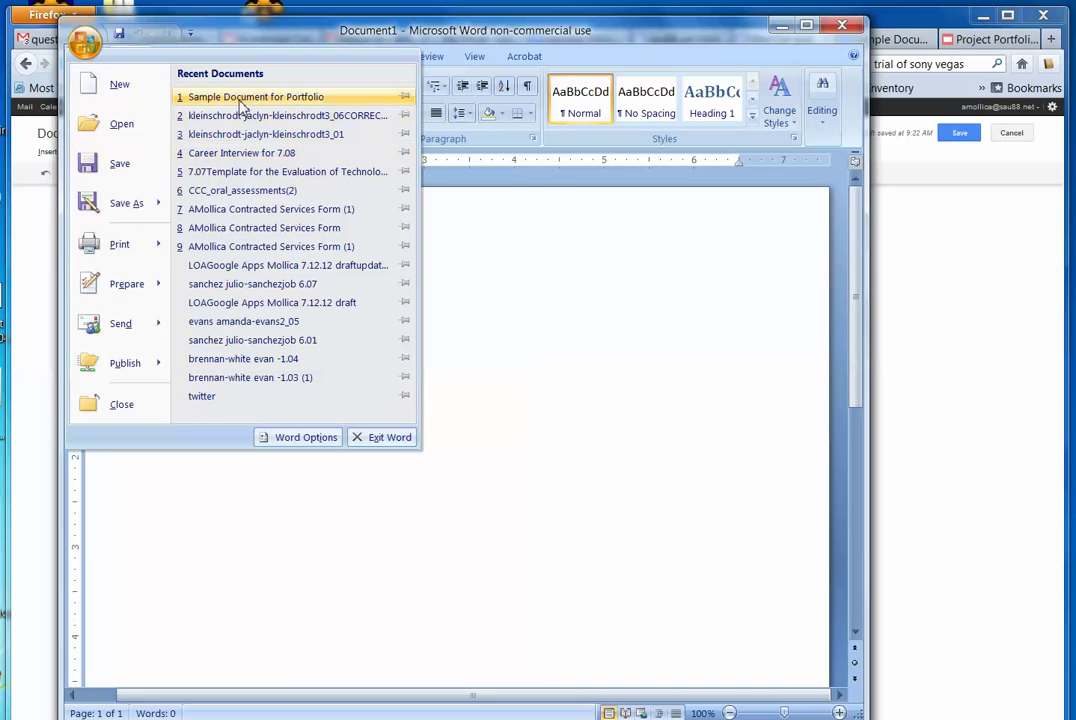
{"action": "left_click", "coordinate": [208, 96]}
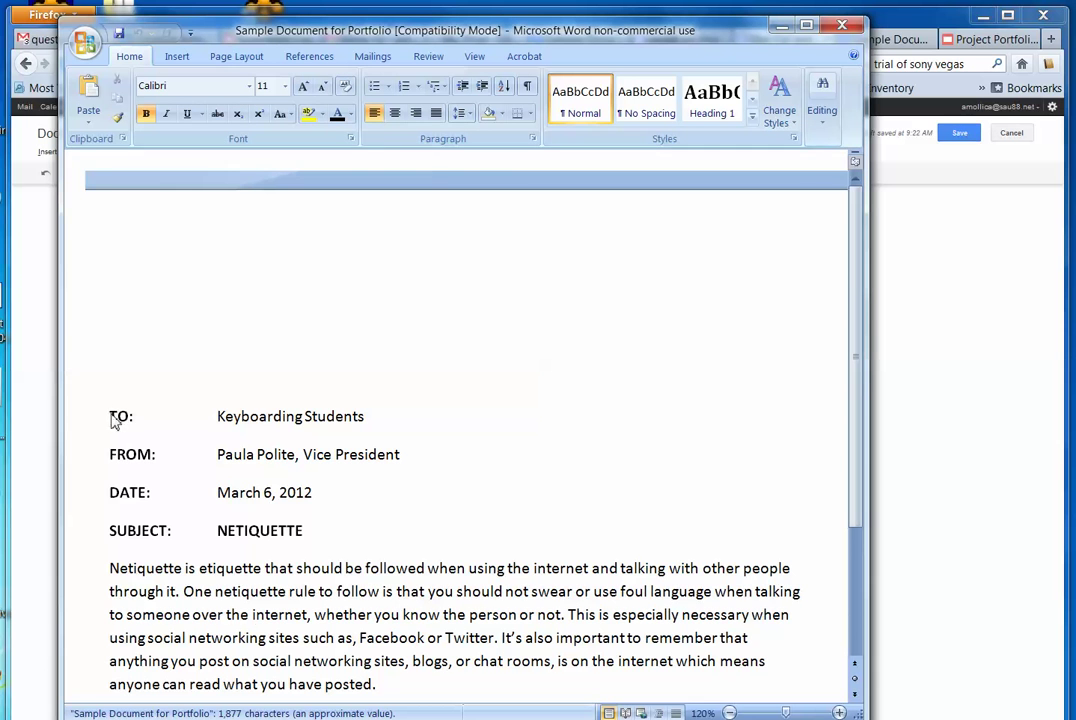
Step: Select the whole netiquette memo from TO: to the end, then close Word
{"action": "key", "text": "ctrl+Right"}
{"action": "key", "text": "ctrl+Right"}
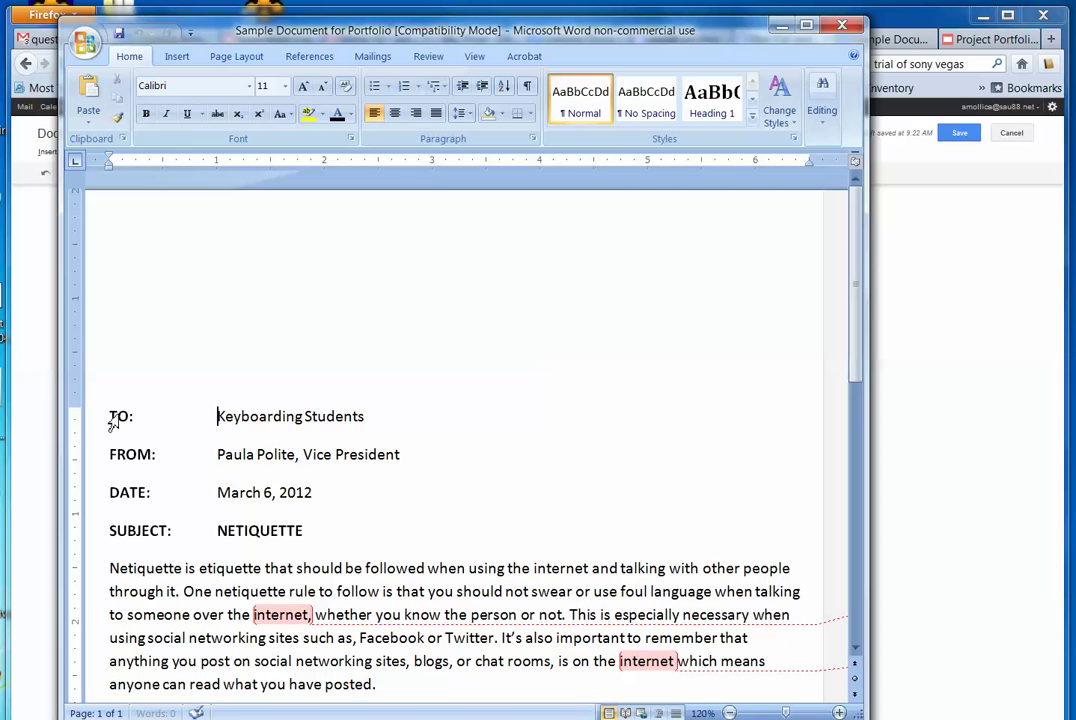
{"action": "left_click_drag", "start_coordinate": [113, 416], "coordinate": [241, 437]}
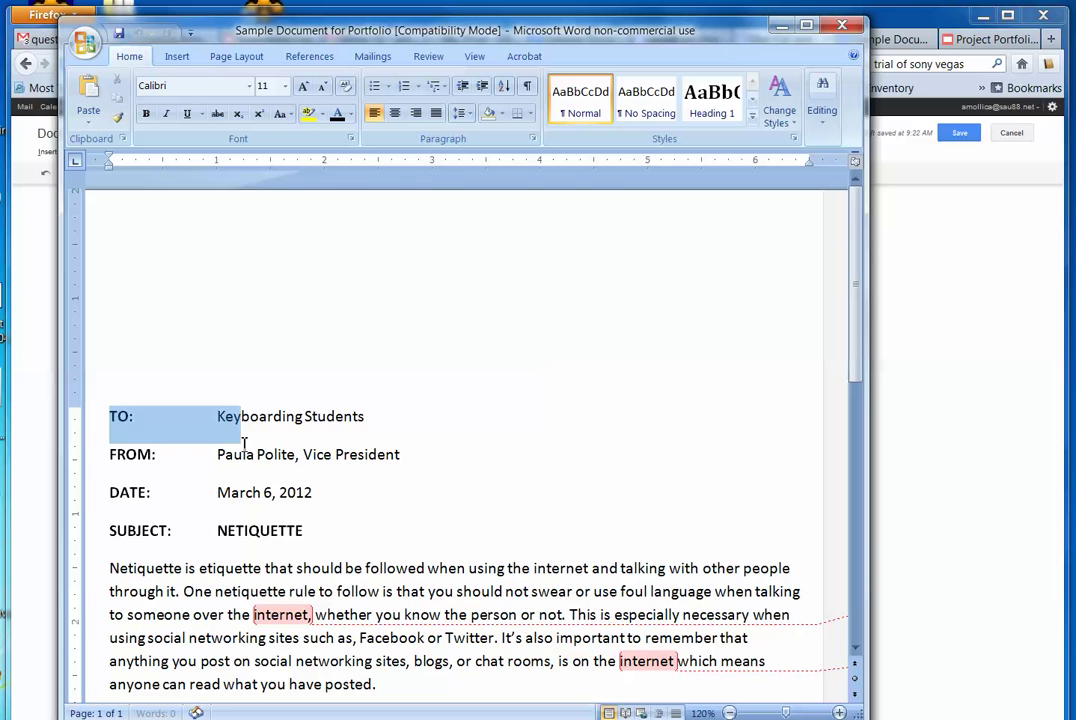
{"action": "left_click", "coordinate": [113, 416]}
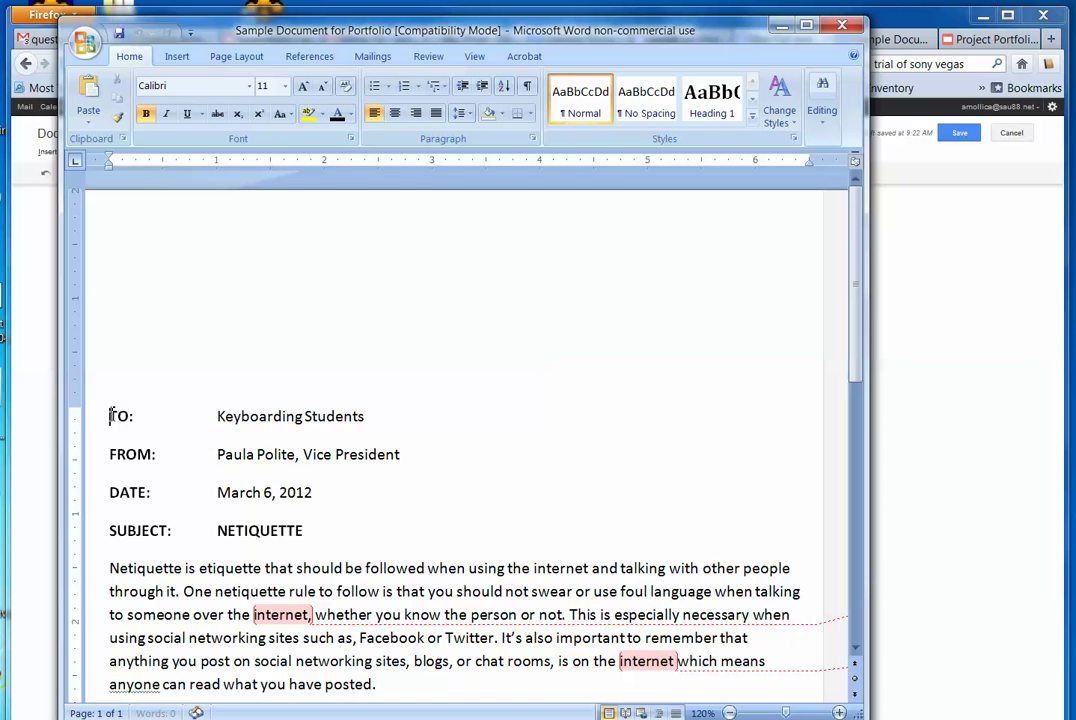
{"action": "left_click_drag", "start_coordinate": [113, 416], "coordinate": [350, 715]}
{"action": "left_click_drag", "start_coordinate": [445, 560], "coordinate": [818, 590]}
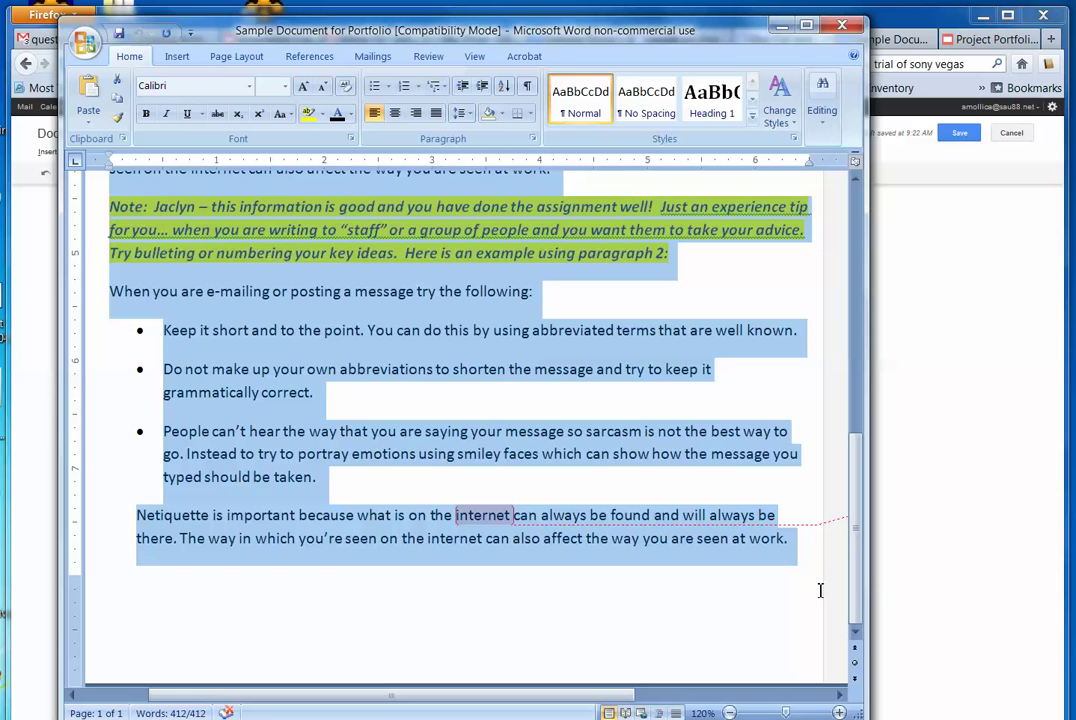
{"action": "left_click", "coordinate": [842, 25]}
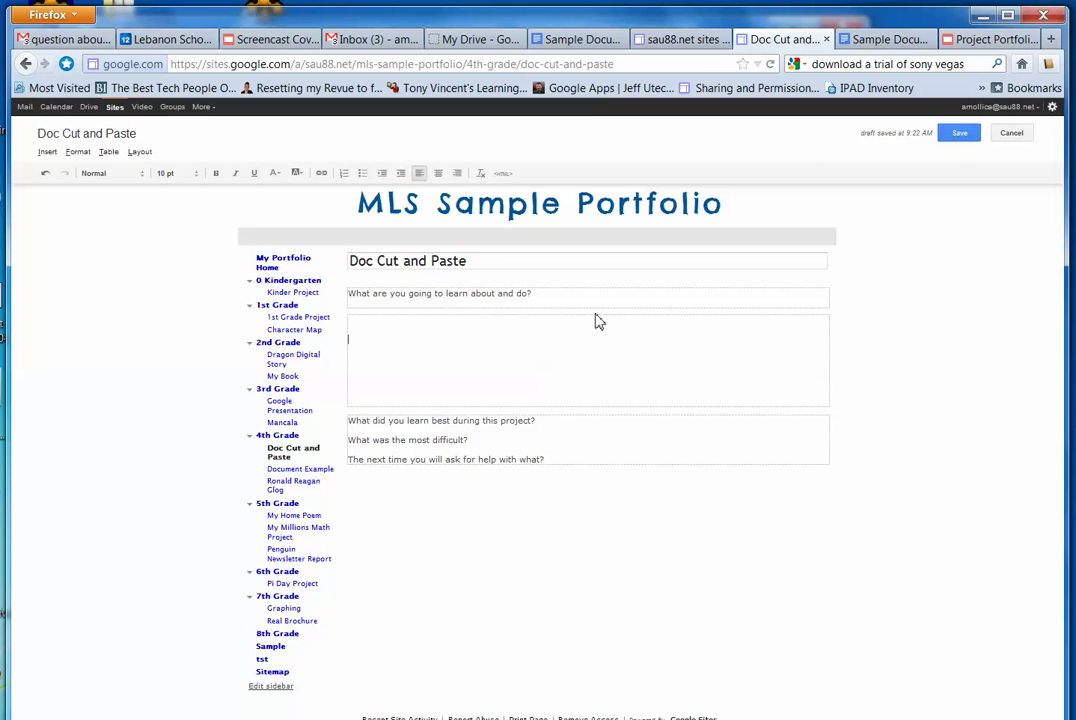
Step: Paste the copied netiquette memo into the artifact box and save the page
{"action": "left_click", "coordinate": [569, 327]}
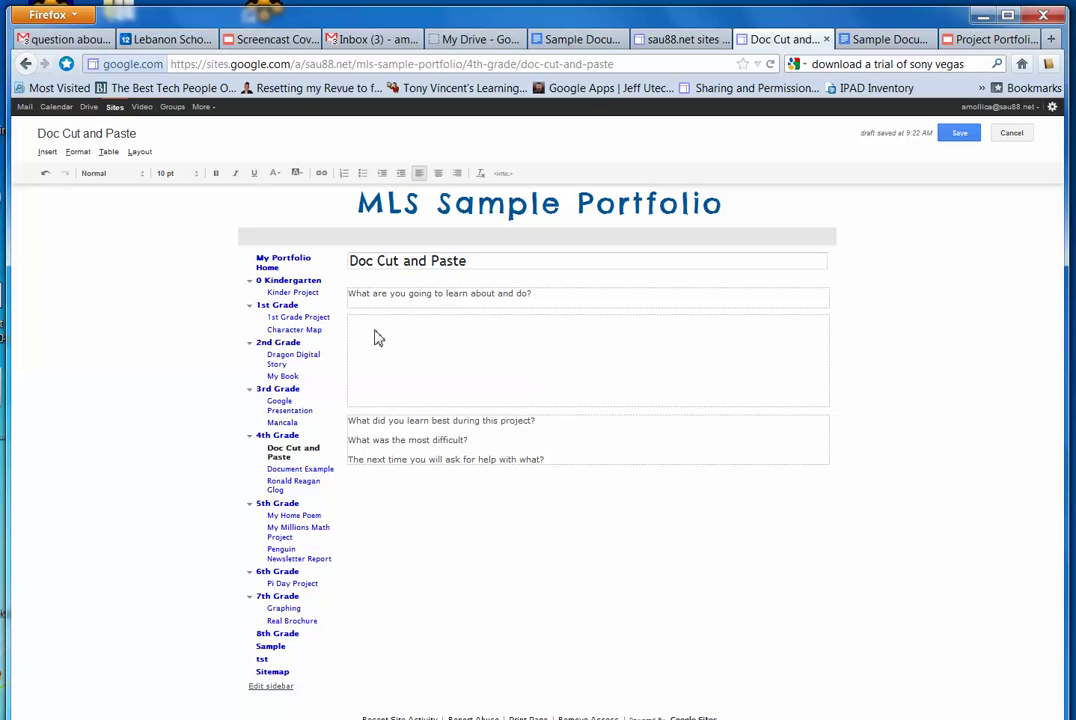
{"action": "key", "text": "ctrl+v"}
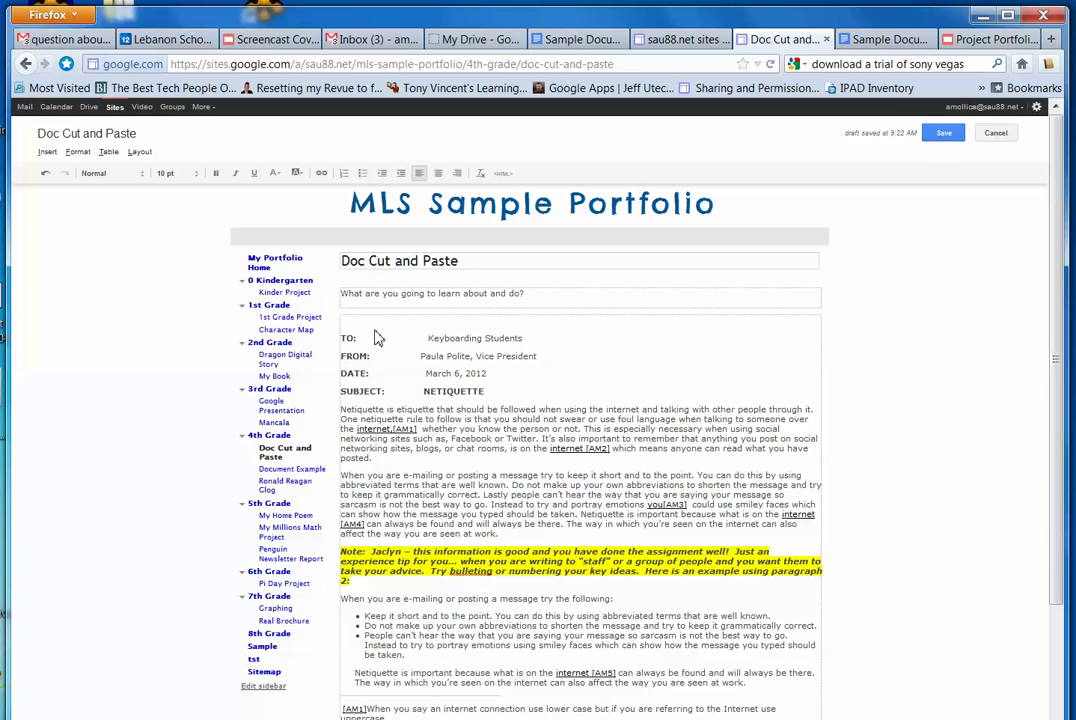
{"action": "left_click", "coordinate": [940, 133]}
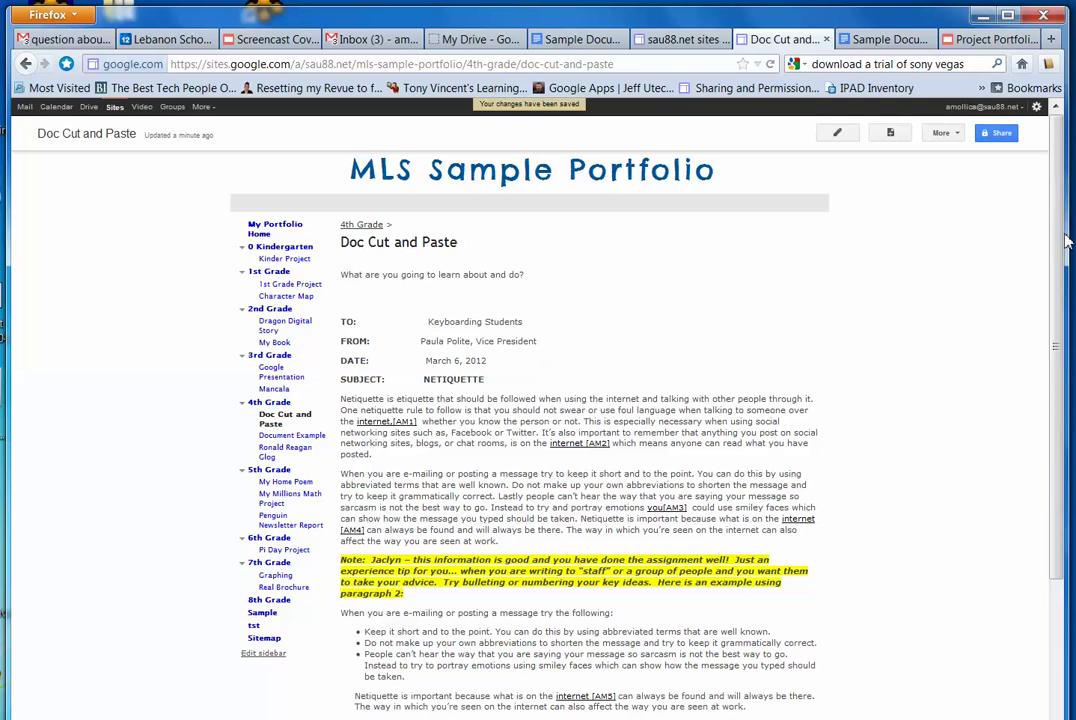
{"action": "left_click_drag", "start_coordinate": [1066, 240], "coordinate": [1053, 197]}
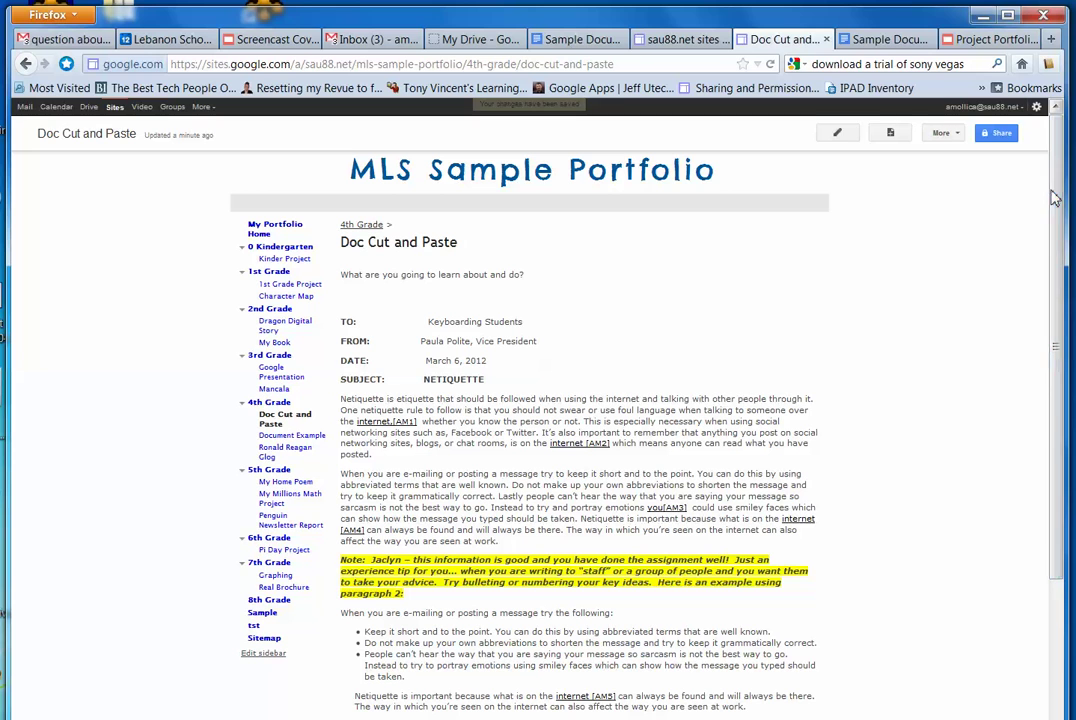
Step: Review the embedded memo on Document Example, then go to Doc Cut and Paste
{"action": "left_click", "coordinate": [285, 440]}
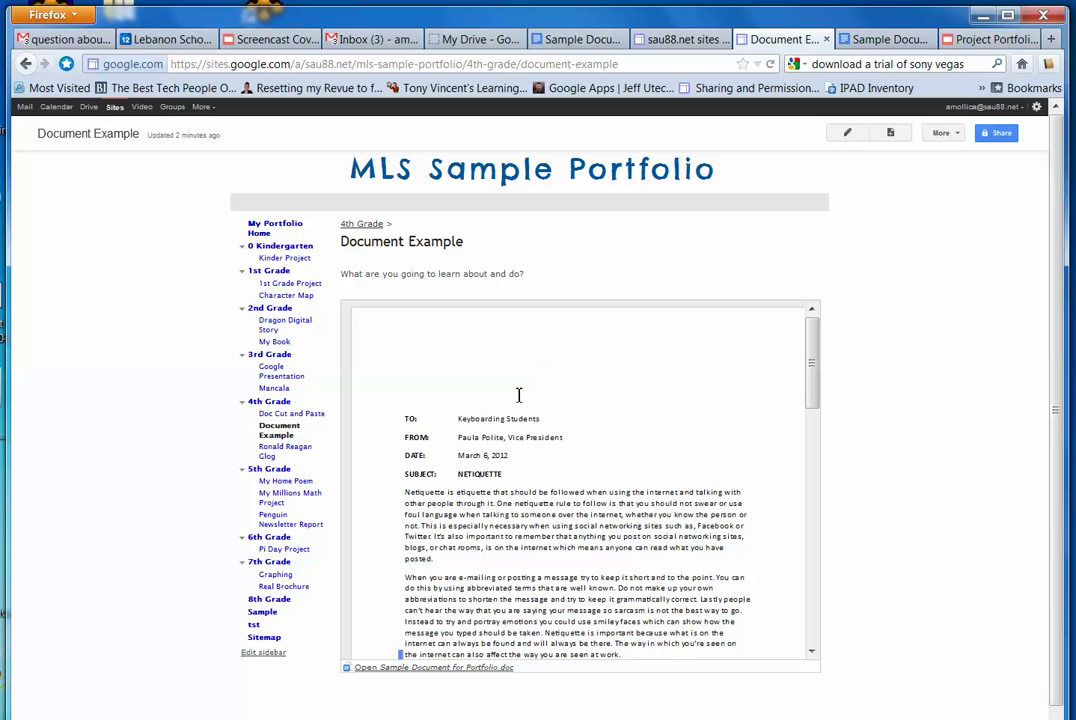
{"action": "left_click_drag", "start_coordinate": [810, 350], "coordinate": [812, 307]}
{"action": "left_click", "coordinate": [279, 415]}
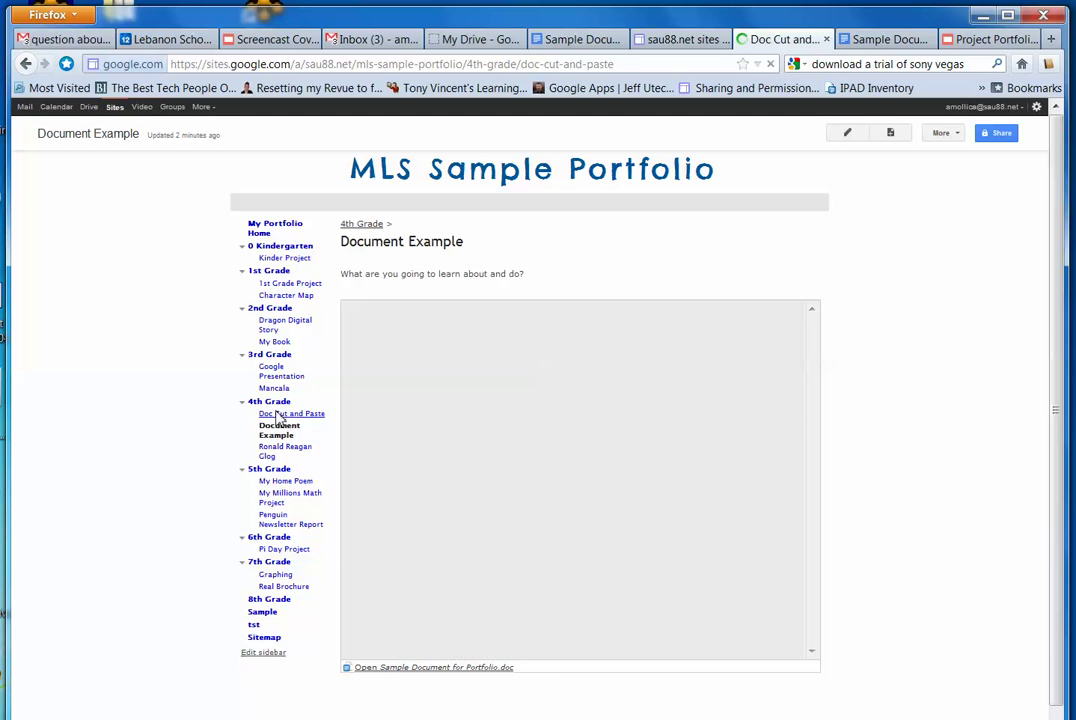